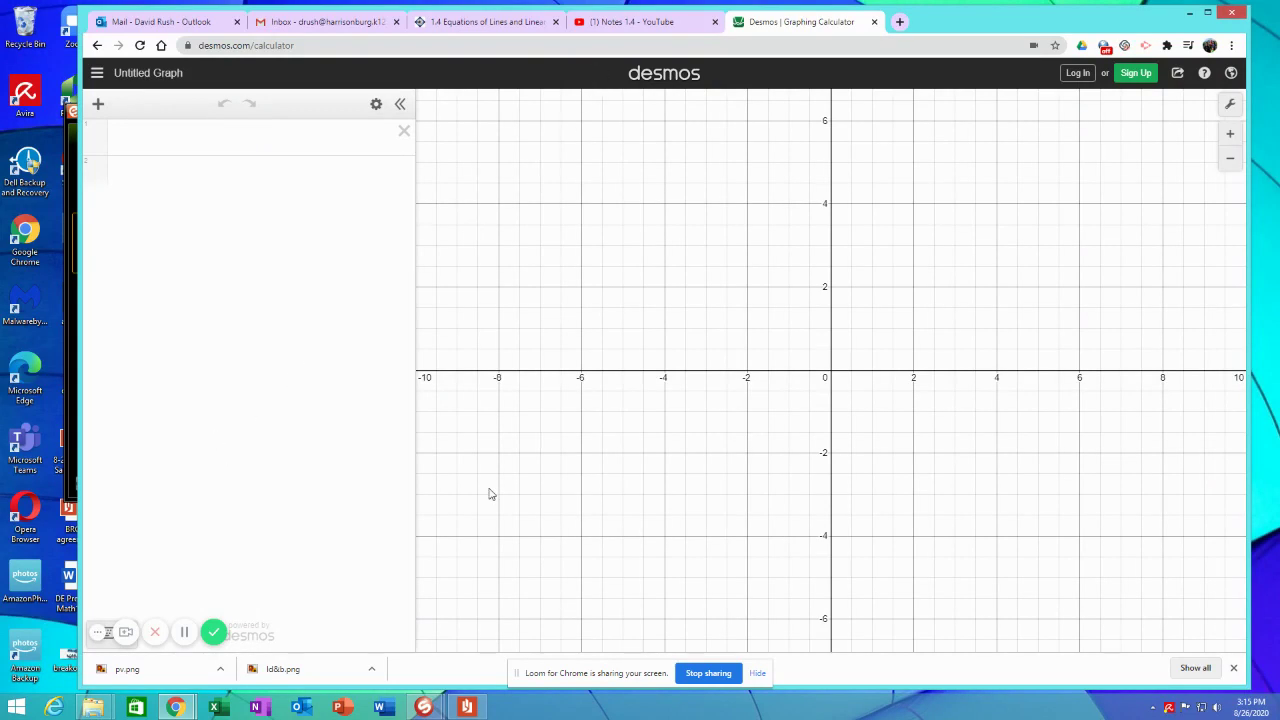
# Check the 1.4 notes PDF, then add a table with x1 years 2002, 2003, 2004 and 2005
pyautogui.rightClick(460, 578)
pyautogui.click(466, 707)
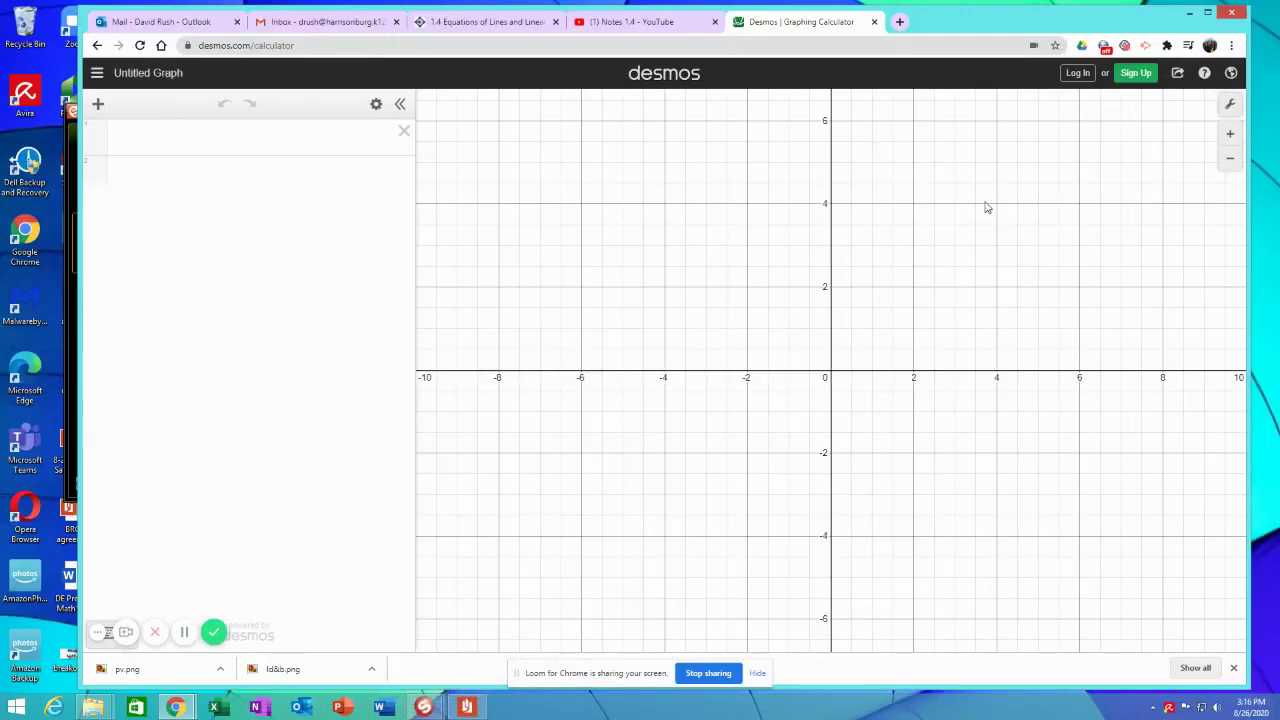
pyautogui.click(100, 104)
pyautogui.click(142, 196)
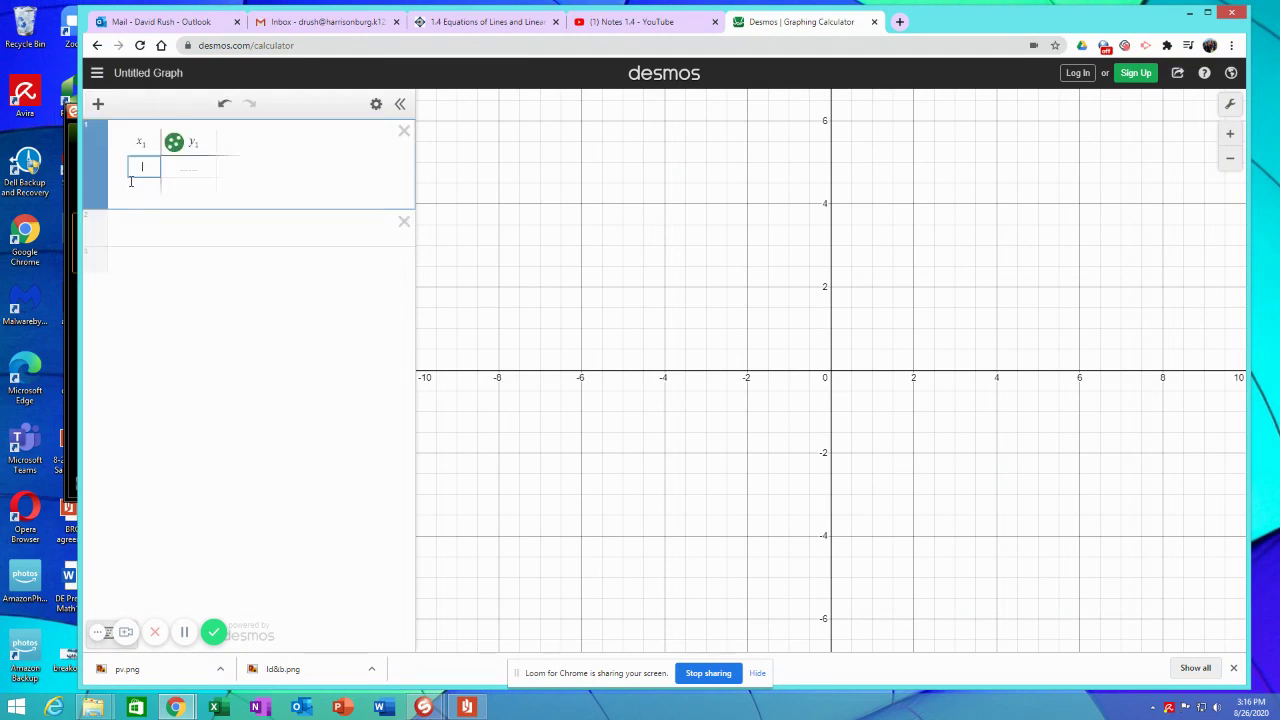
pyautogui.write('2002')
pyautogui.press('Return')
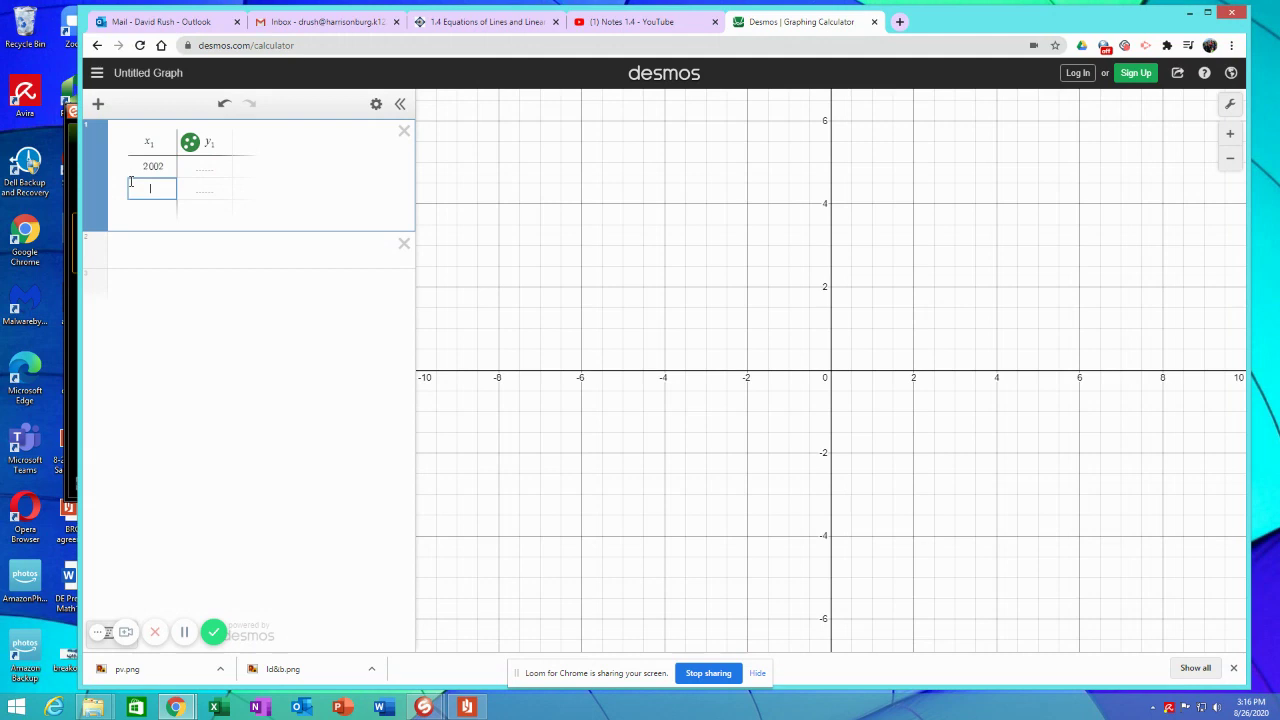
pyautogui.write('2003')
pyautogui.press('Return')
pyautogui.write('200')
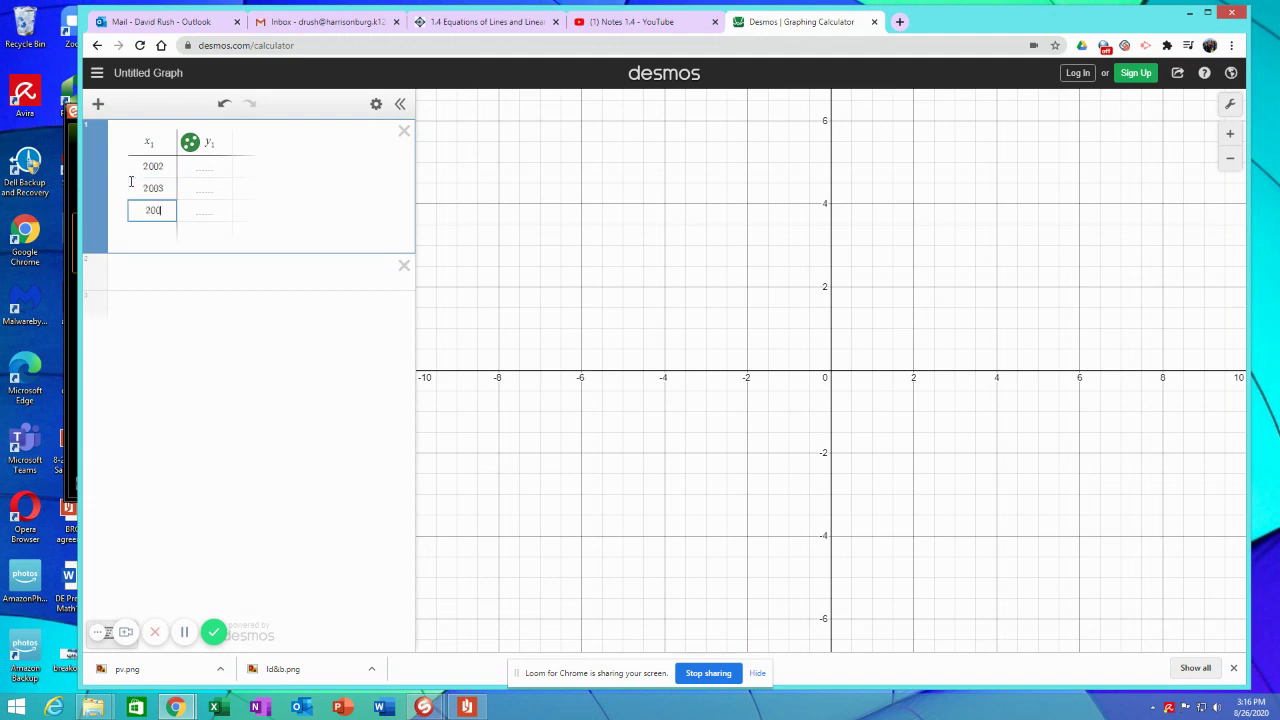
pyautogui.write('4')
pyautogui.press('Return')
pyautogui.write('2005')
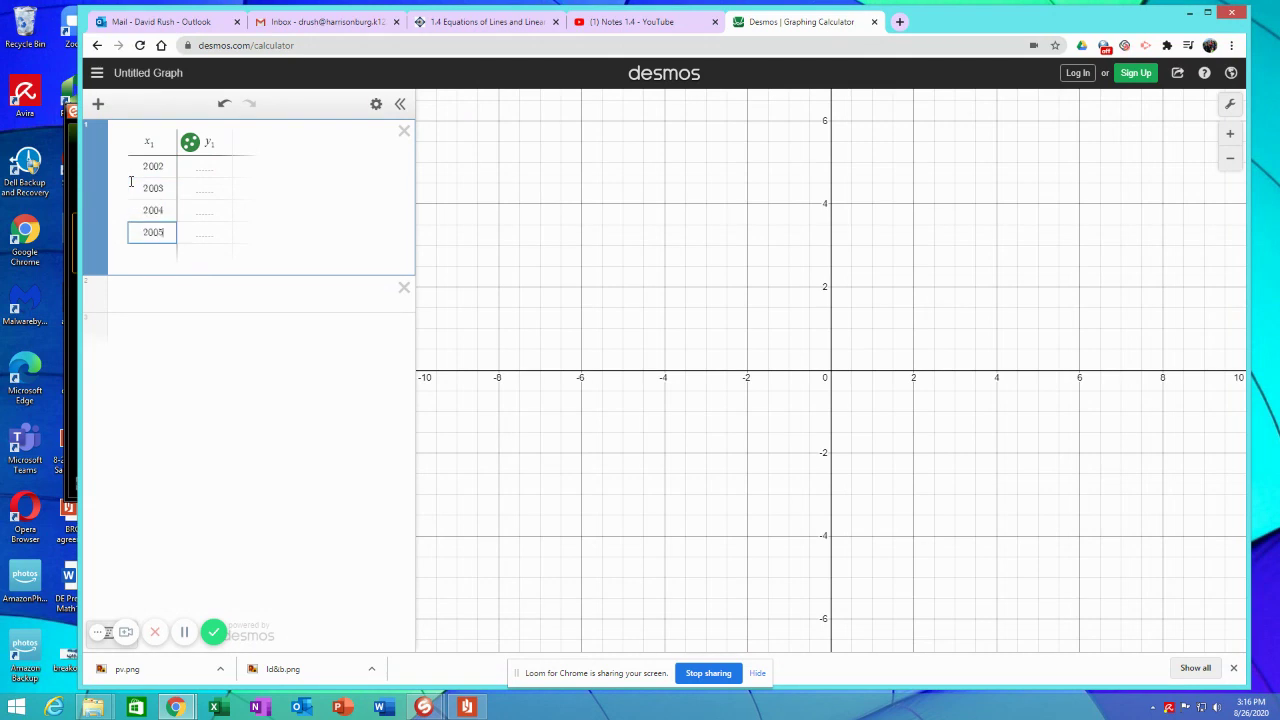
pyautogui.press('Return')
pyautogui.press('Up')
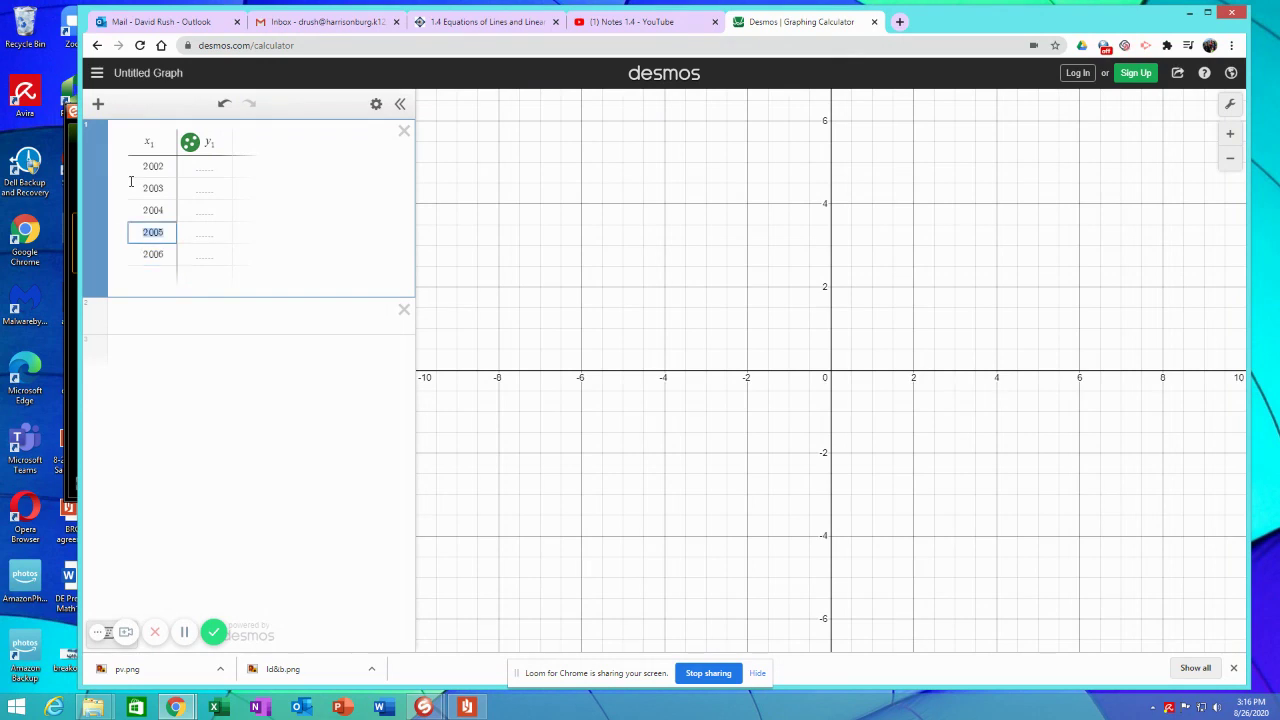
# Enter y1 passenger values 264, 281, 299 and 318, and delete the extra 2006 row
pyautogui.click(206, 170)
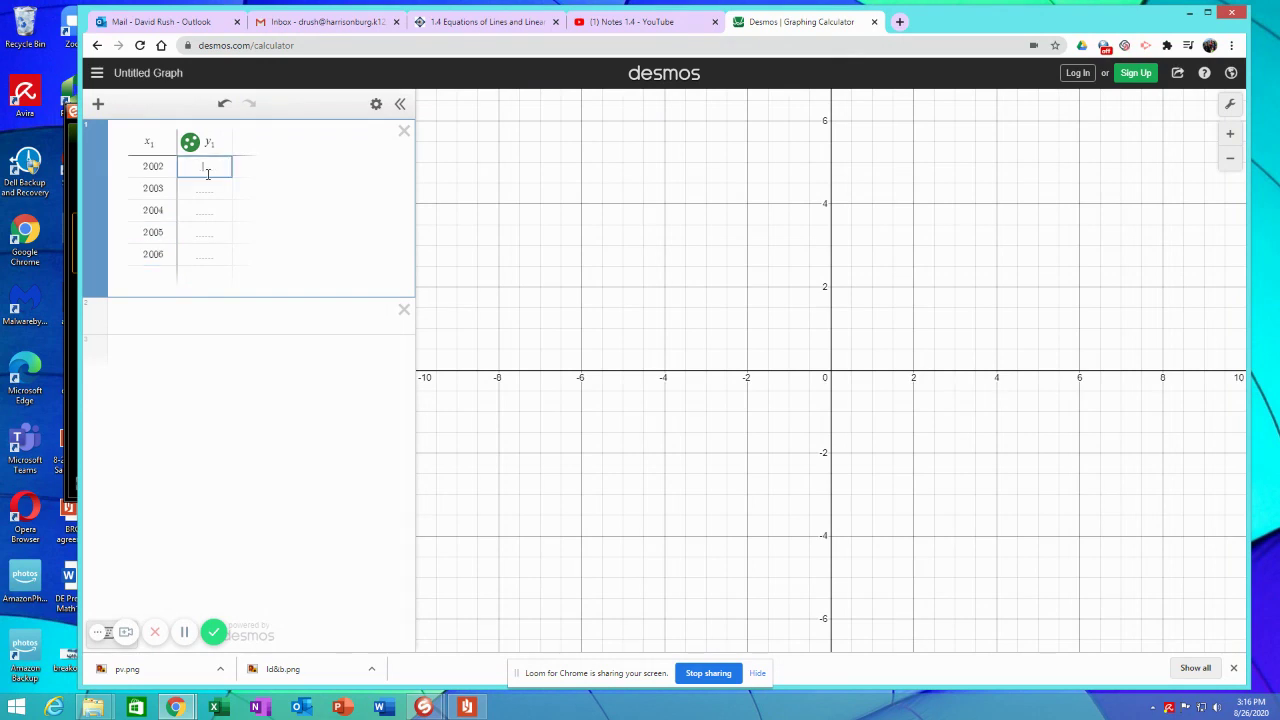
pyautogui.write('204')
pyautogui.press('Return')
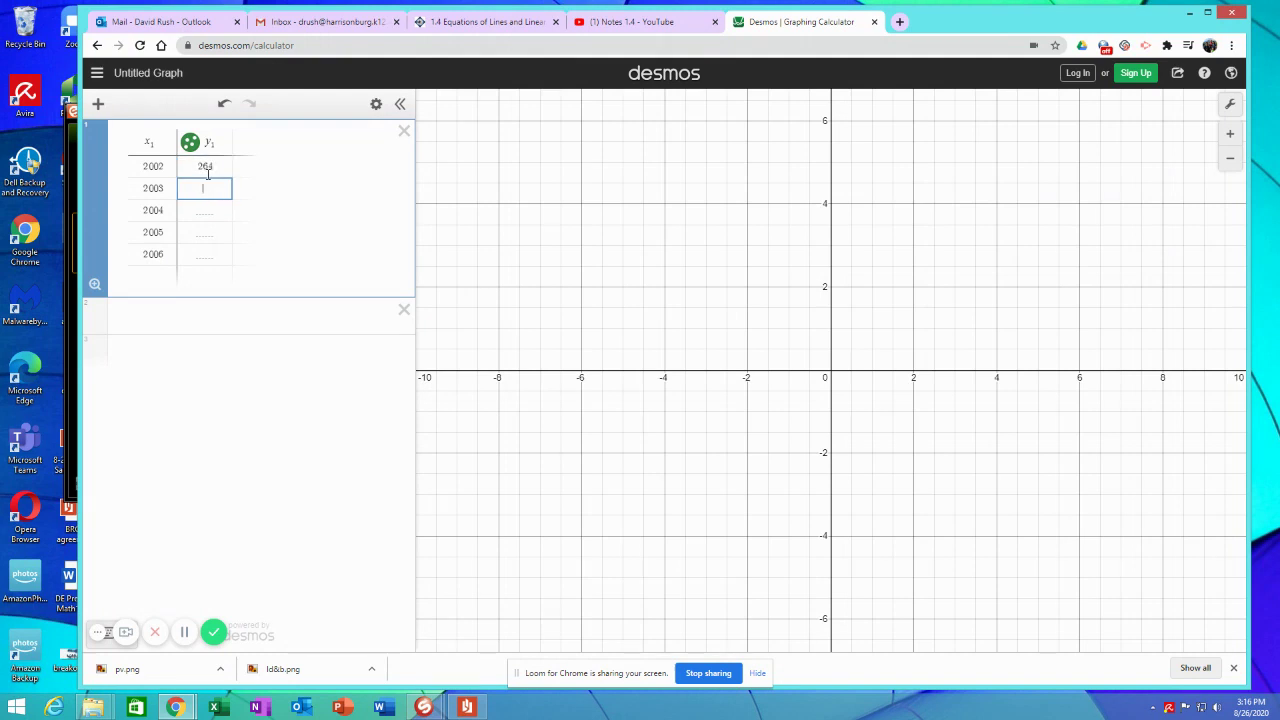
pyautogui.write('261')
pyautogui.press('Return')
pyautogui.write('299')
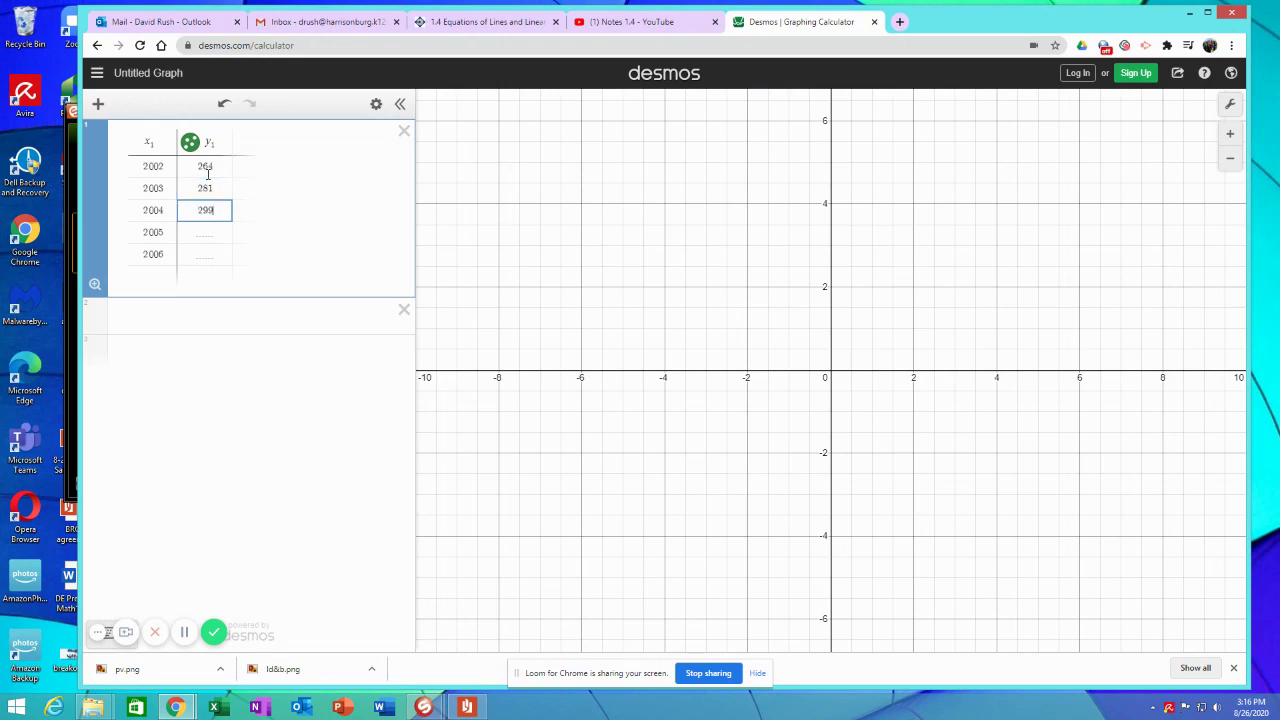
pyautogui.press('Return')
pyautogui.write('318')
pyautogui.press('Return')
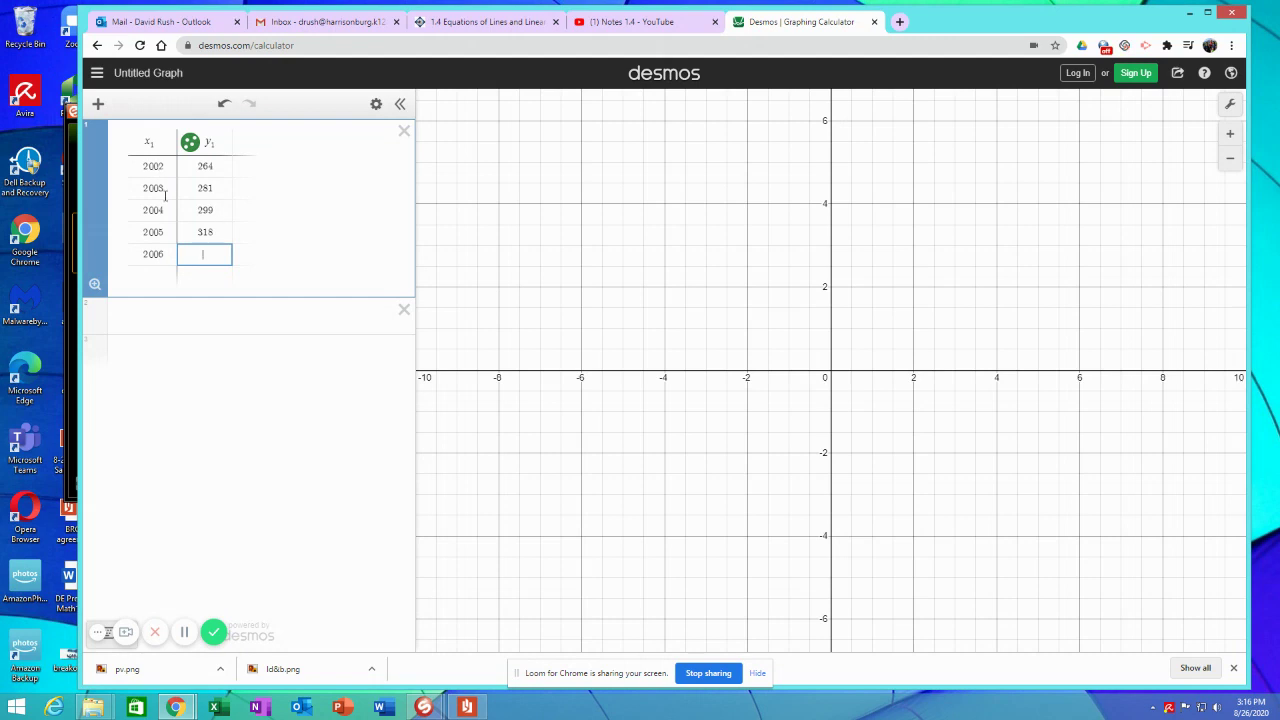
pyautogui.click(169, 250)
pyautogui.press('BackSpace')
pyautogui.press('BackSpace')
pyautogui.press('BackSpace')
pyautogui.press('BackSpace')
pyautogui.press('BackSpace')
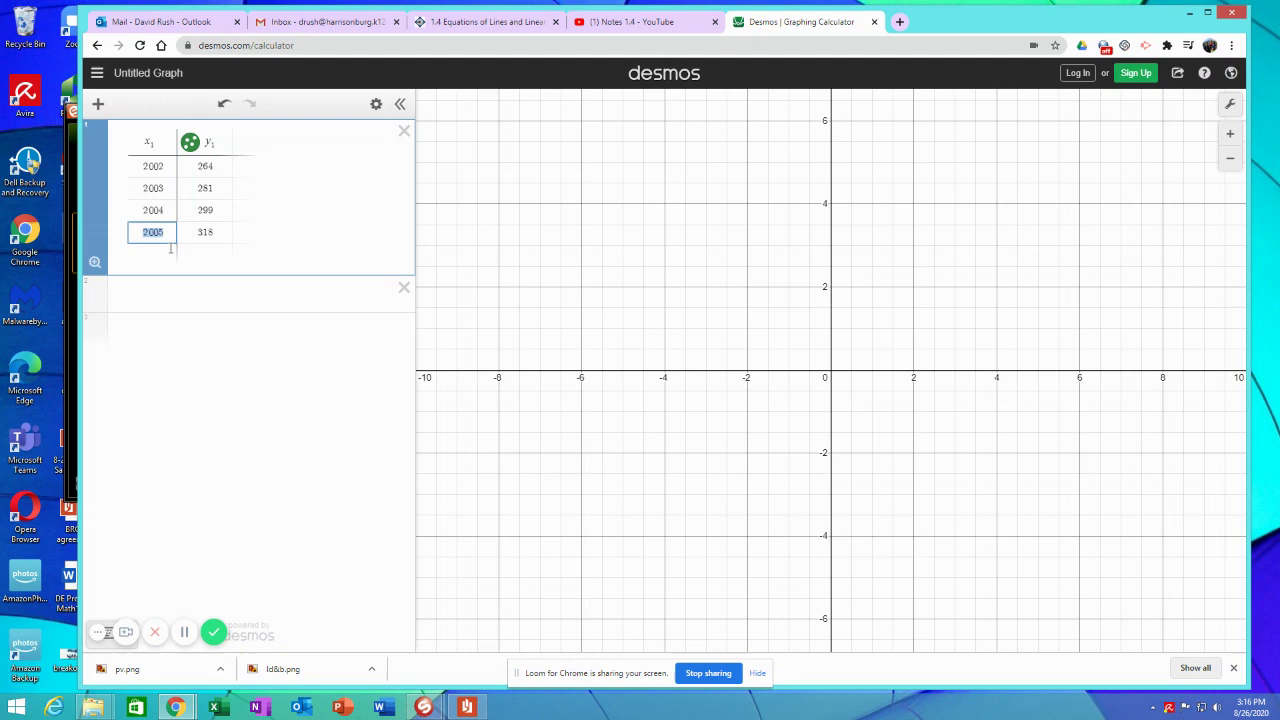
# Add a blank expression row, zoom the graph to fit the table's points, and check the 1.4 notes PDF
pyautogui.click(188, 290)
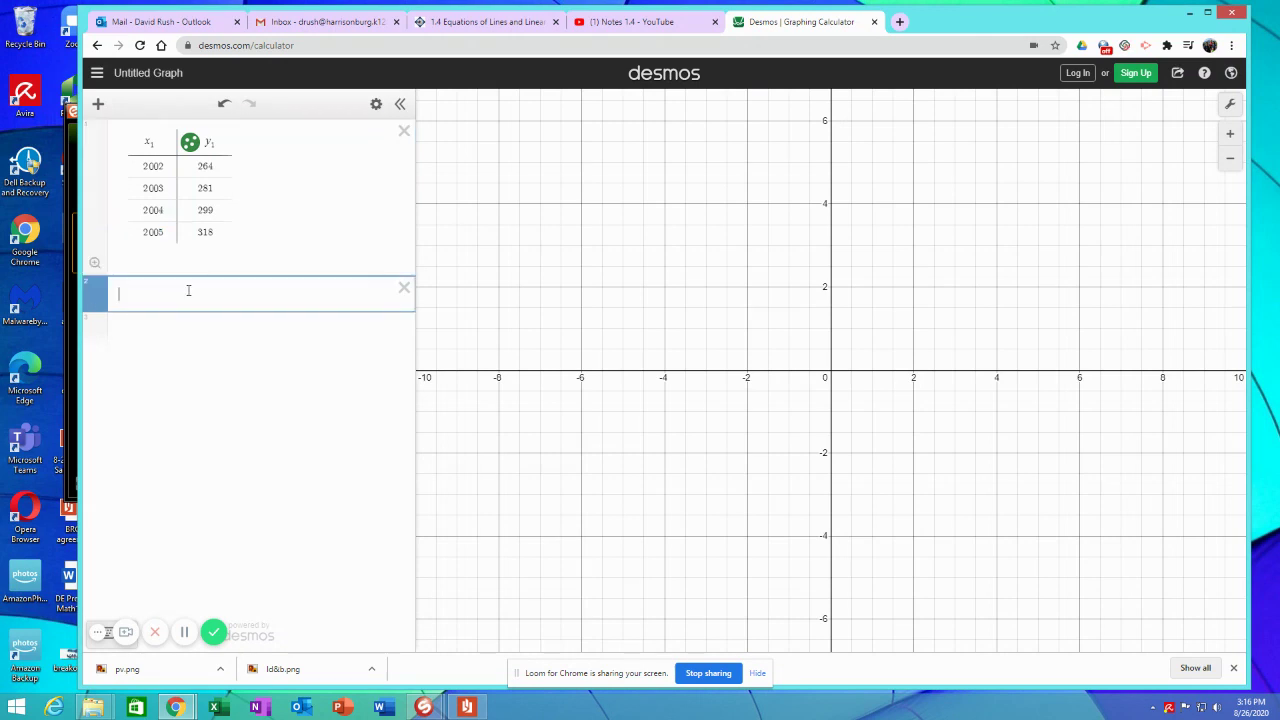
pyautogui.click(95, 263)
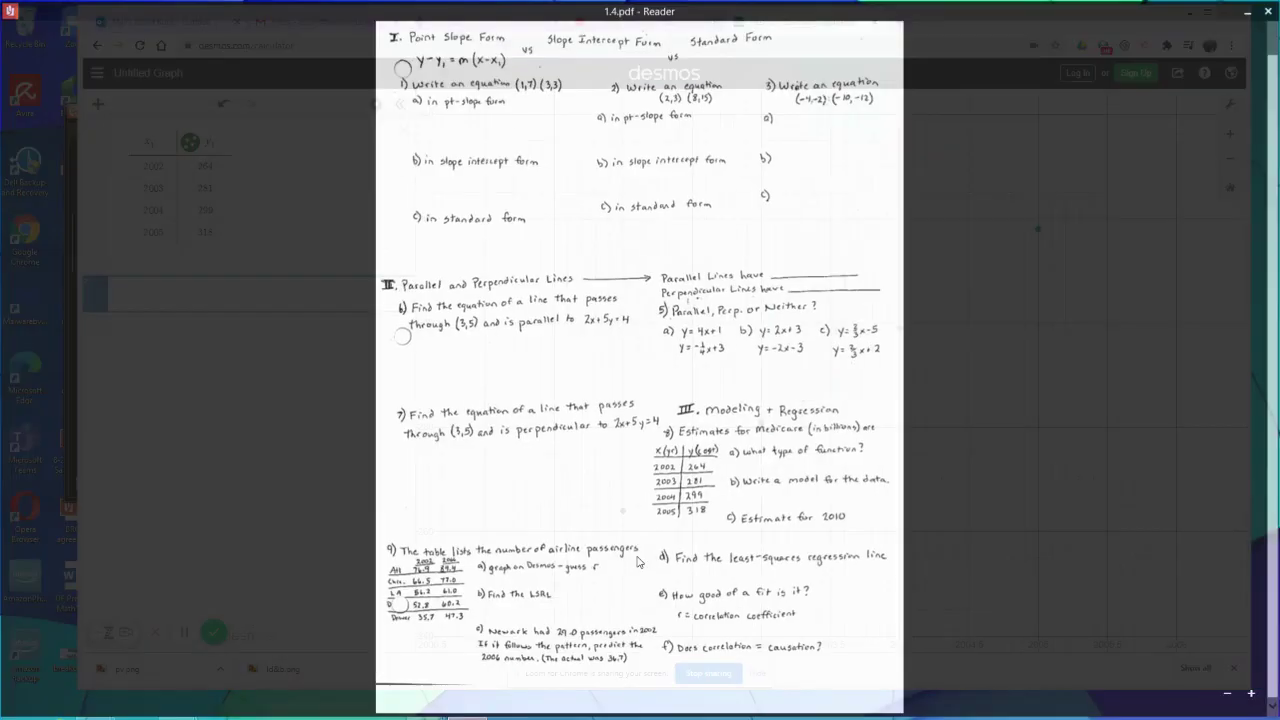
pyautogui.click(466, 707)
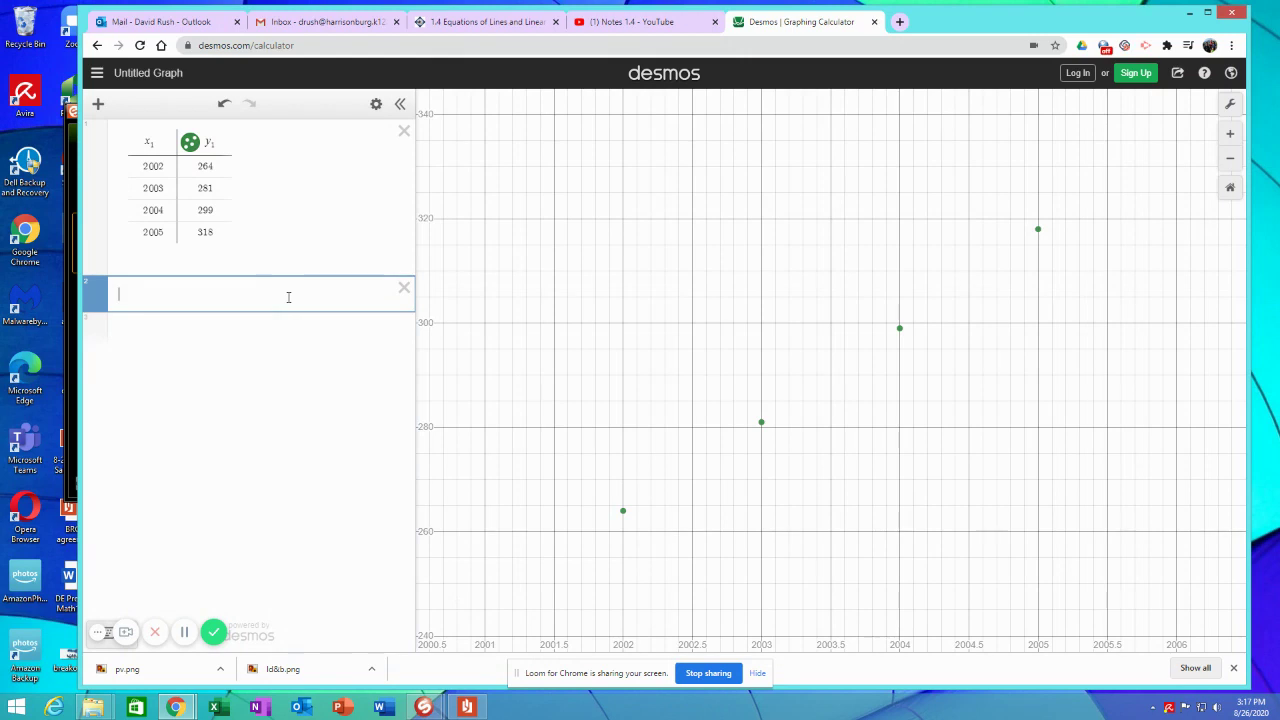
# Enter the linear regression y_1 ~ mx_1 + b in the new expression row
pyautogui.write('y_1~')
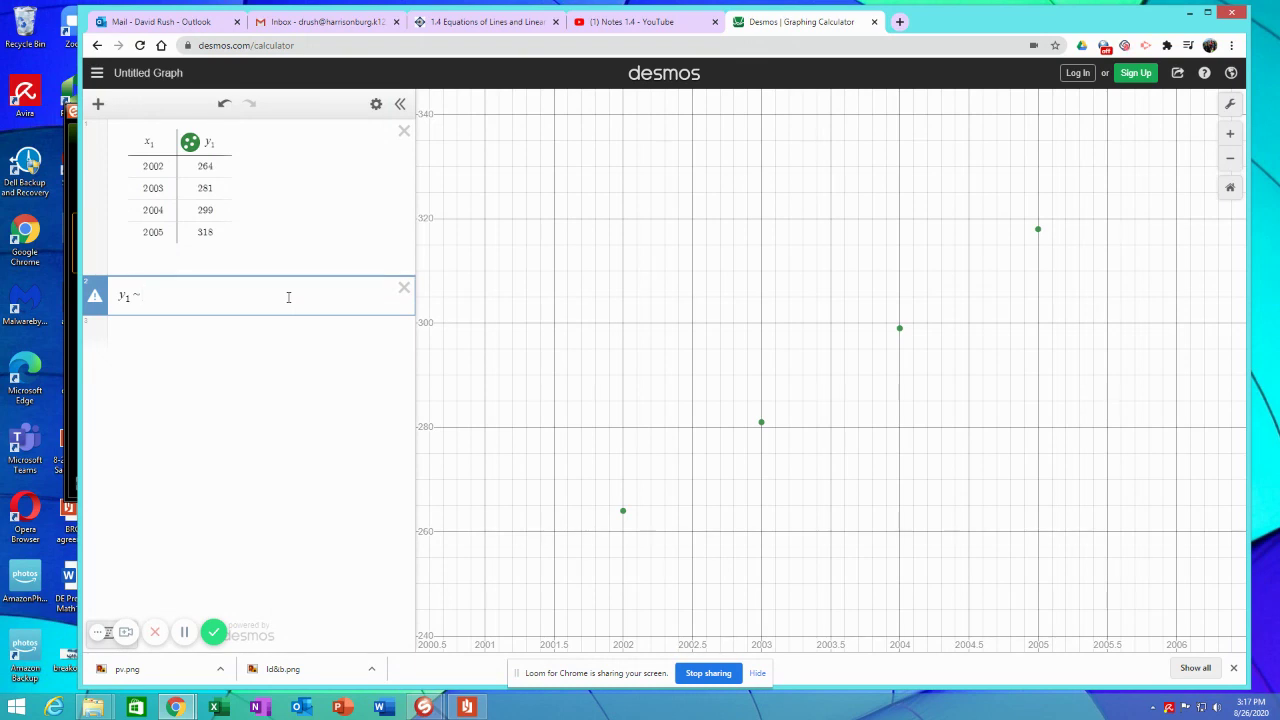
pyautogui.write('mx_1 ')
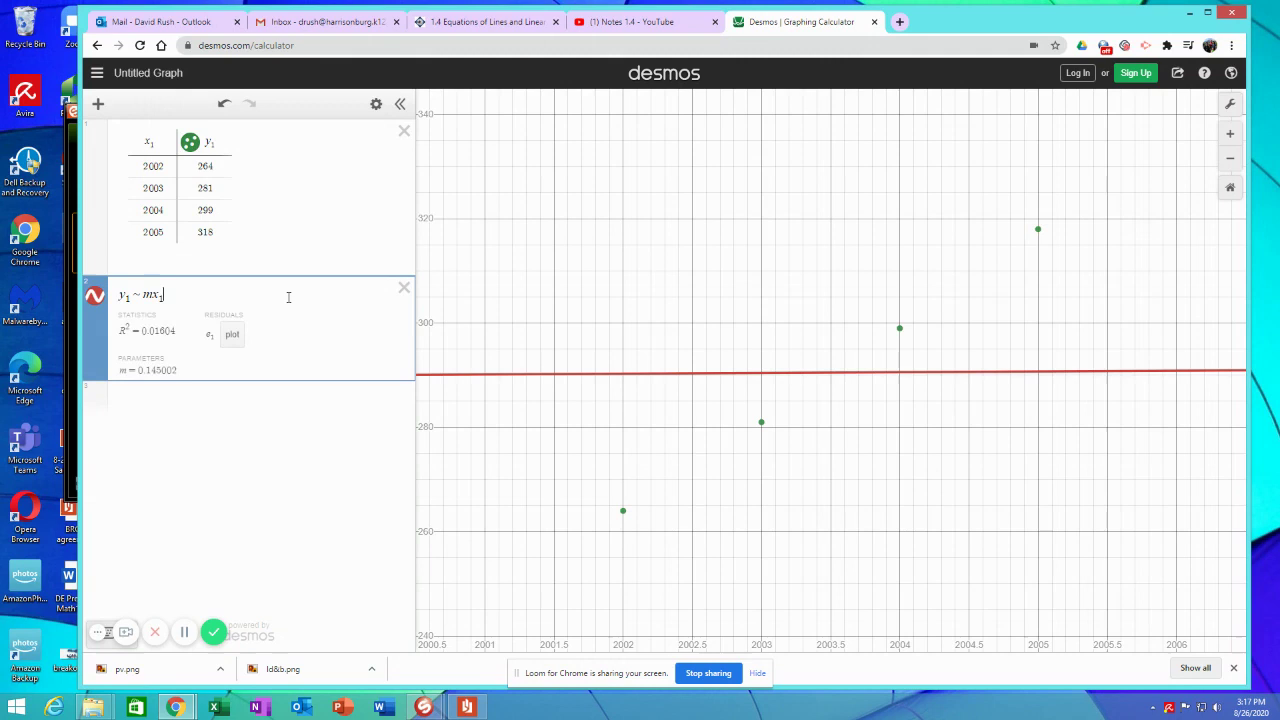
pyautogui.write('+ b')
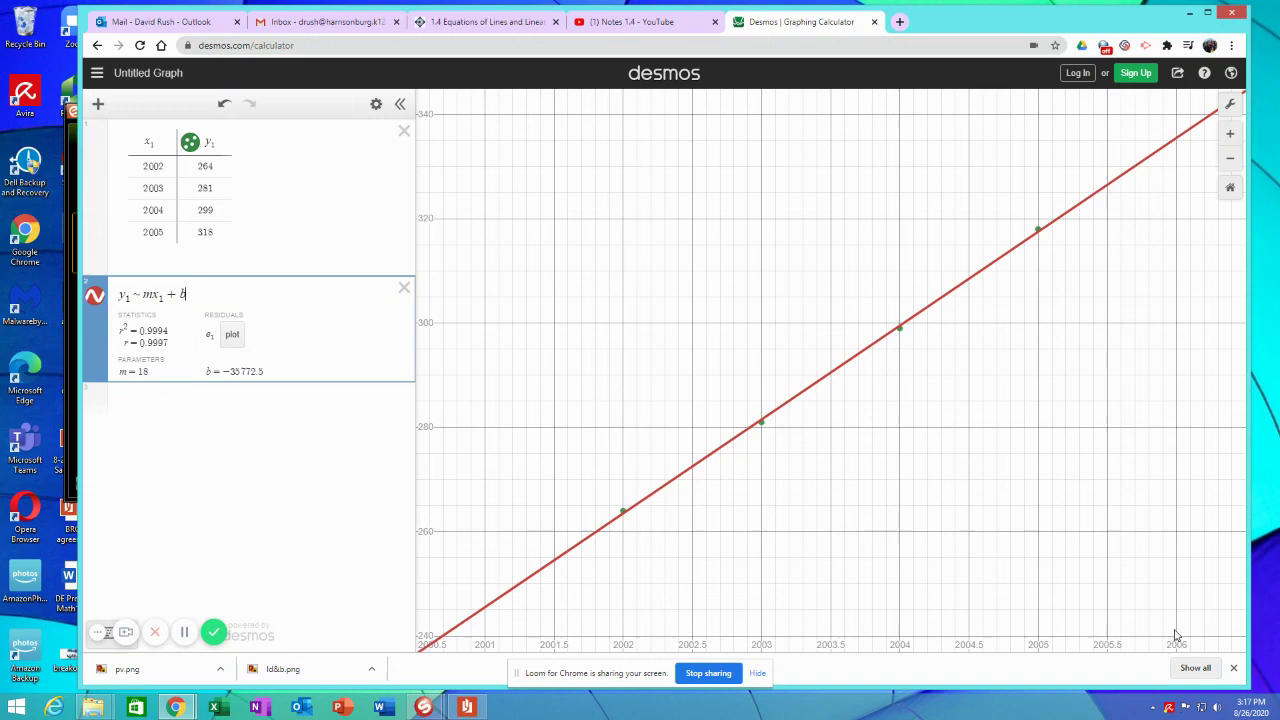
# Pan toward 2010 and higher passenger values, then trace the regression line near 2010
pyautogui.moveTo(1176, 618); pyautogui.dragTo(694, 611)
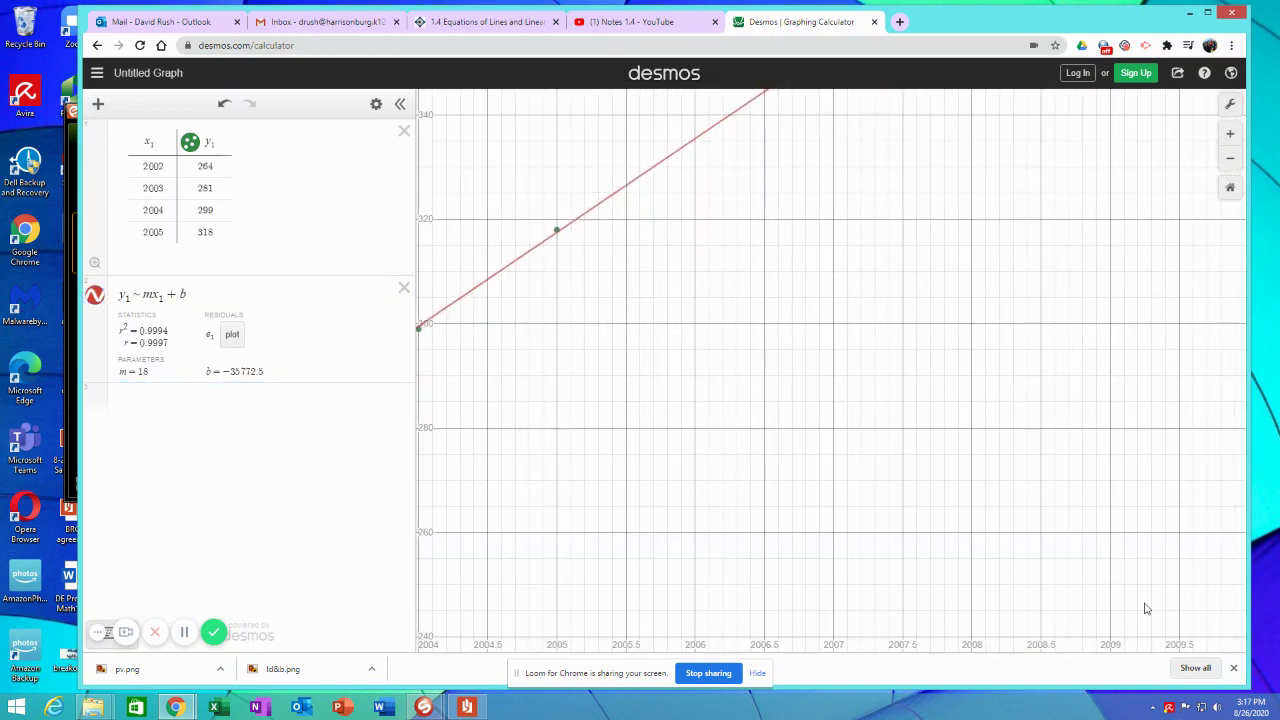
pyautogui.moveTo(1146, 606); pyautogui.dragTo(1037, 609)
pyautogui.moveTo(1122, 258); pyautogui.dragTo(1133, 577)
pyautogui.moveTo(1129, 220); pyautogui.dragTo(1129, 329)
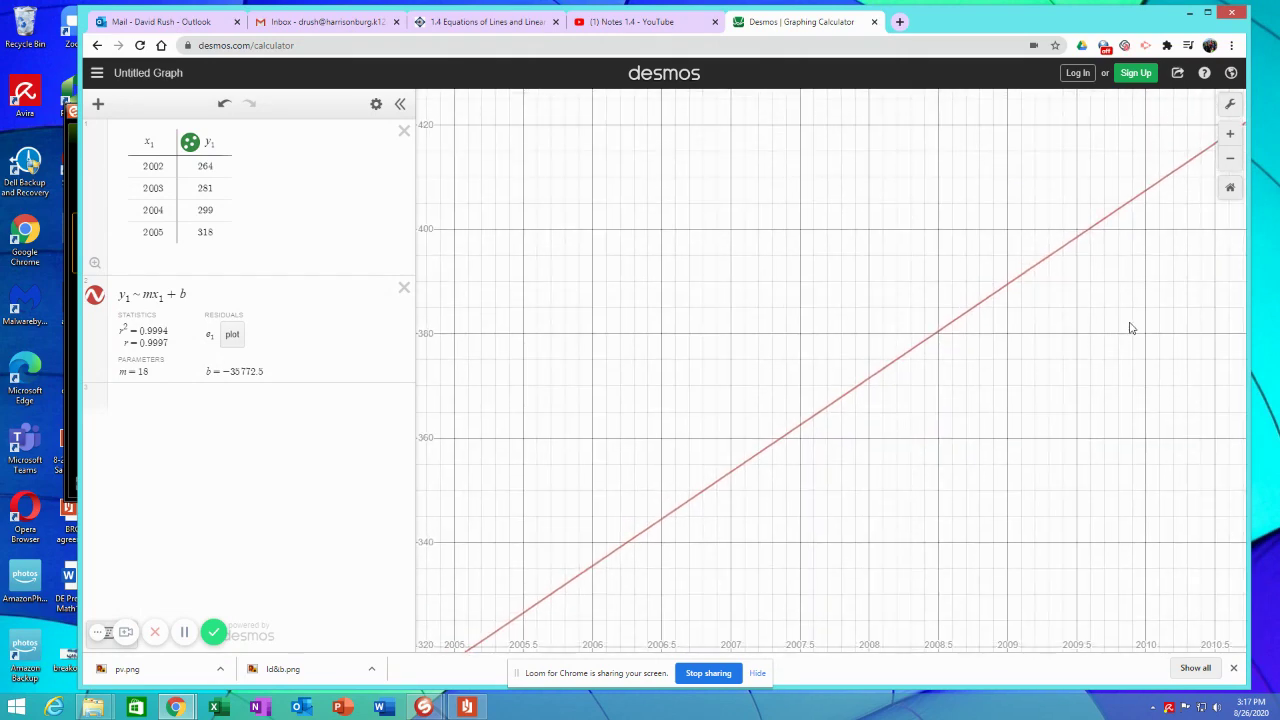
pyautogui.click(1147, 197)
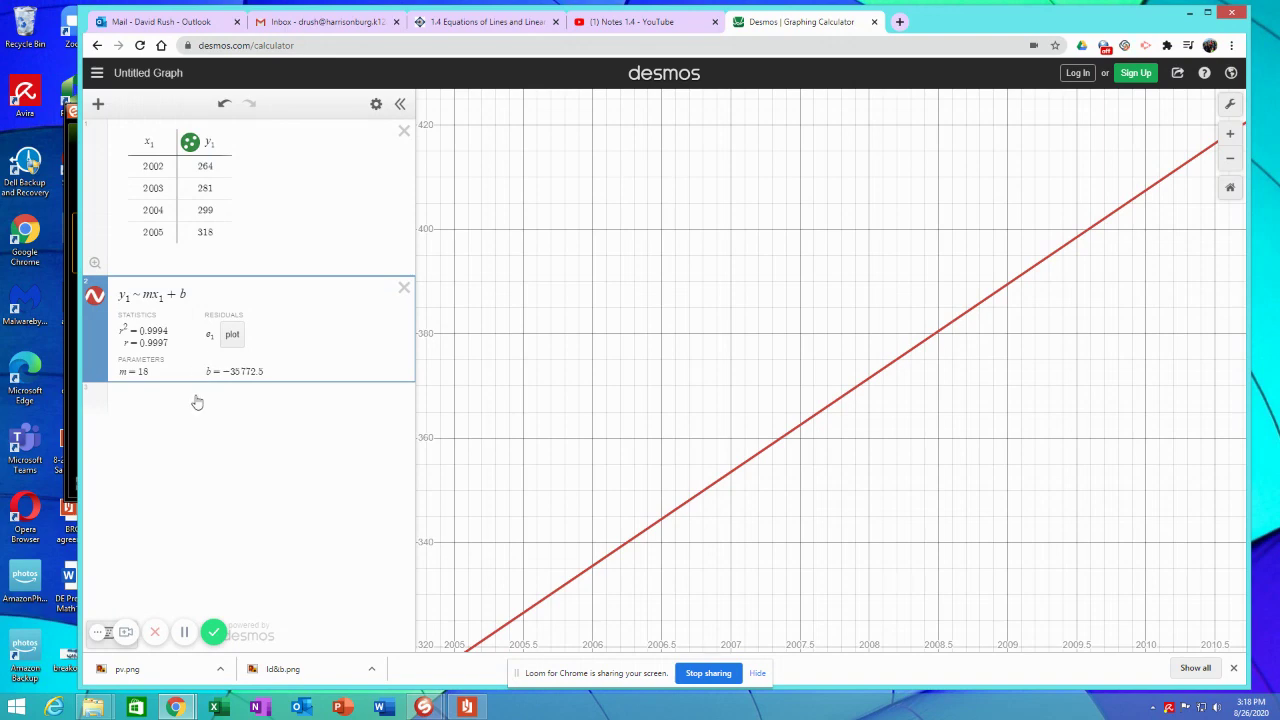
# Pan the graph to centre the four 2002–2005 data points on the regression line
pyautogui.moveTo(766, 547); pyautogui.dragTo(1091, 299)
pyautogui.moveTo(840, 534); pyautogui.dragTo(1094, 294)
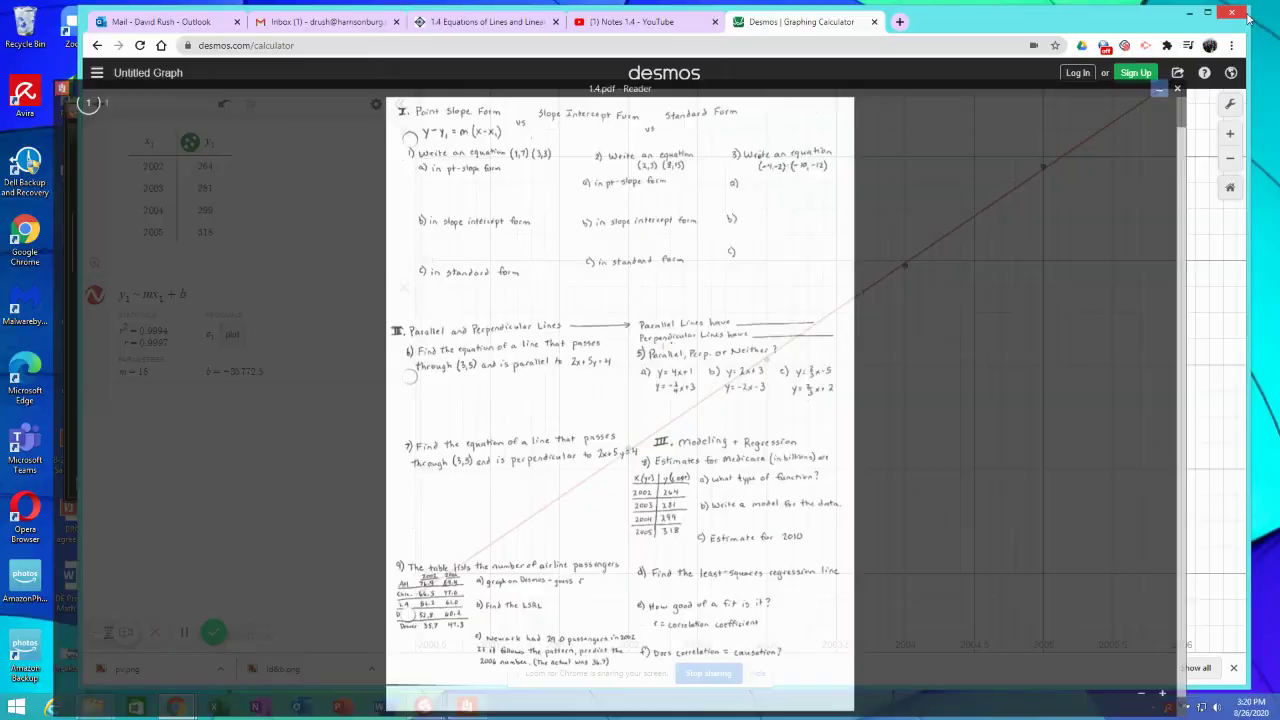
# Replace x1 values with 76.9, 66.5, 56.2, 52.8 and add a fifth row (35.7, 47.3)
pyautogui.doubleClick(172, 166)
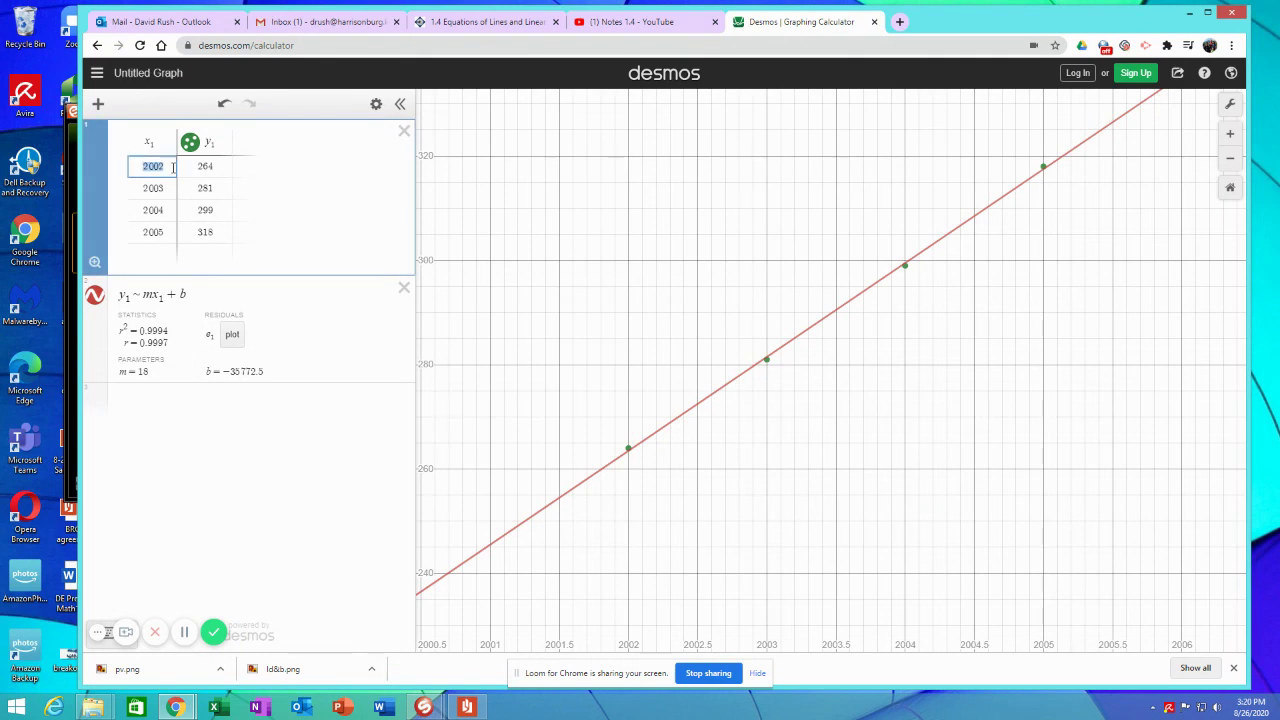
pyautogui.write('70')
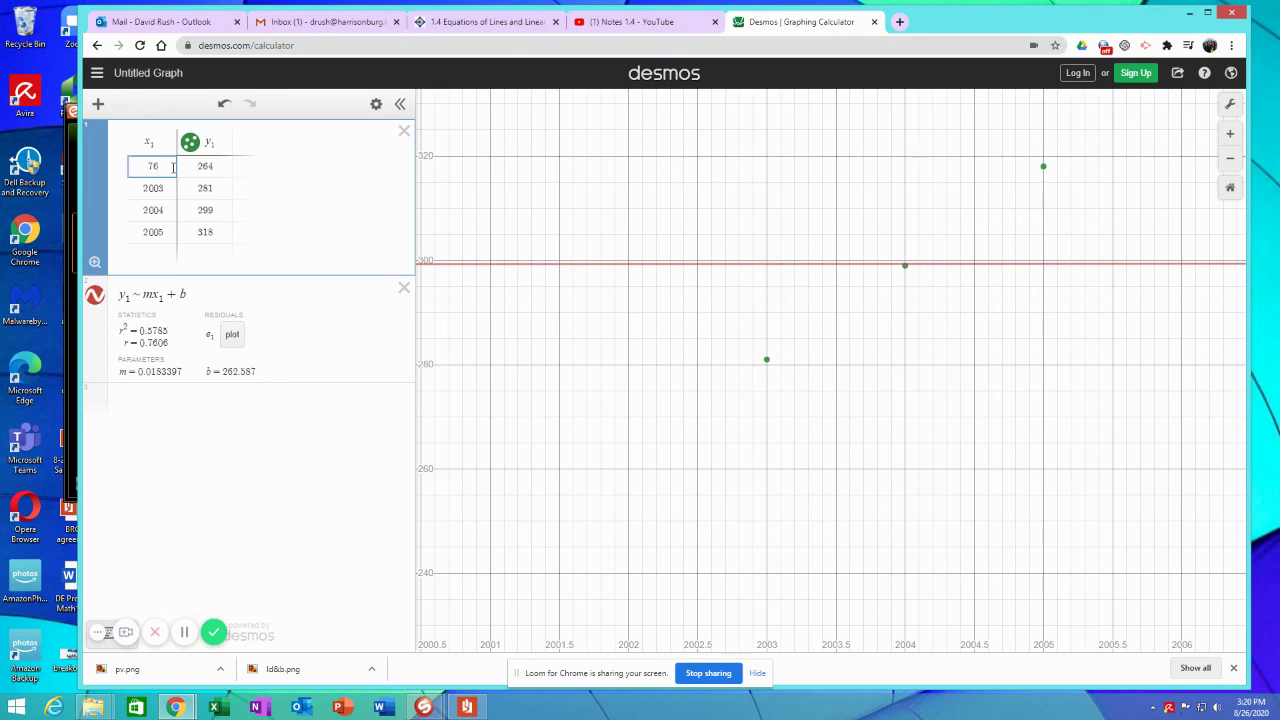
pyautogui.write('.9')
pyautogui.press('Return')
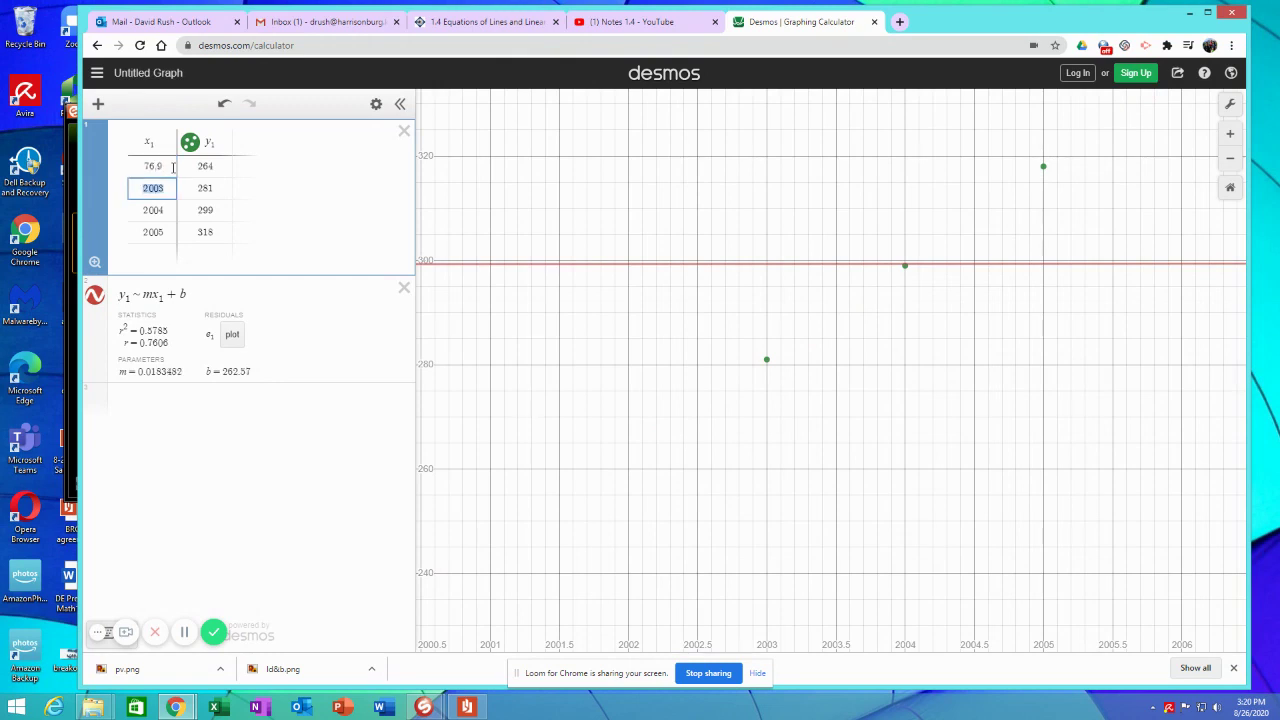
pyautogui.write('66.5')
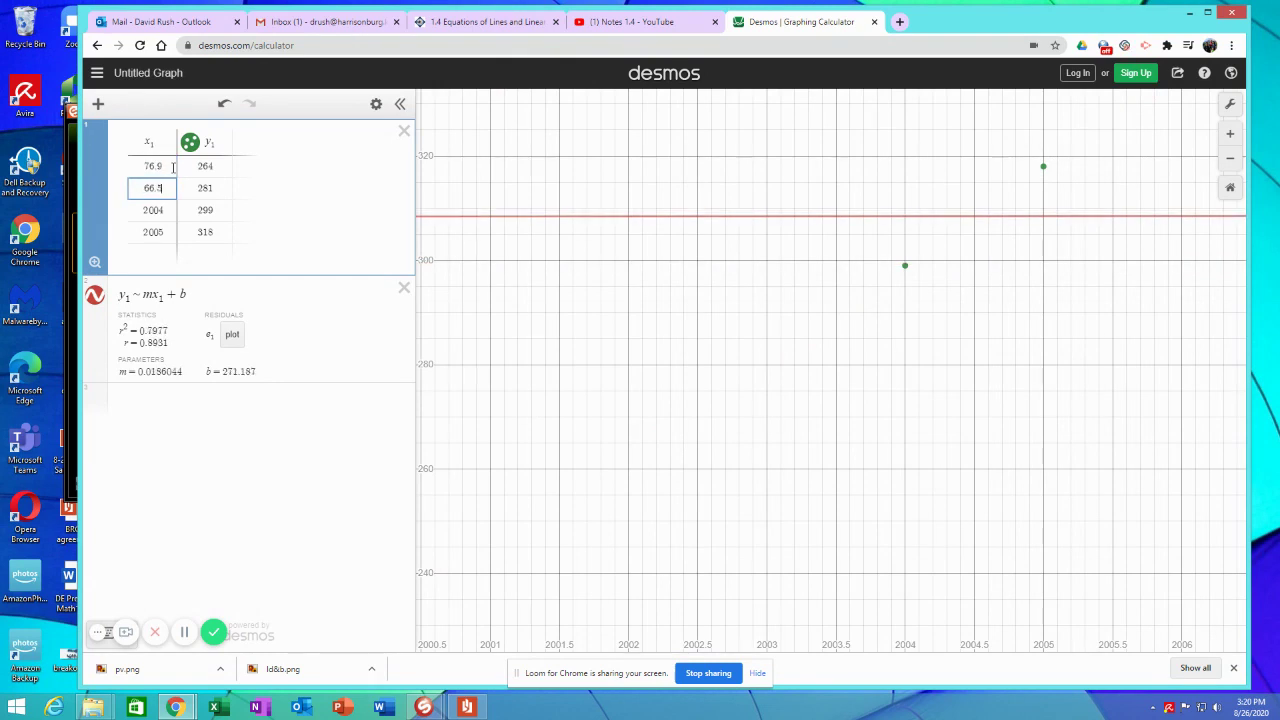
pyautogui.press('Return')
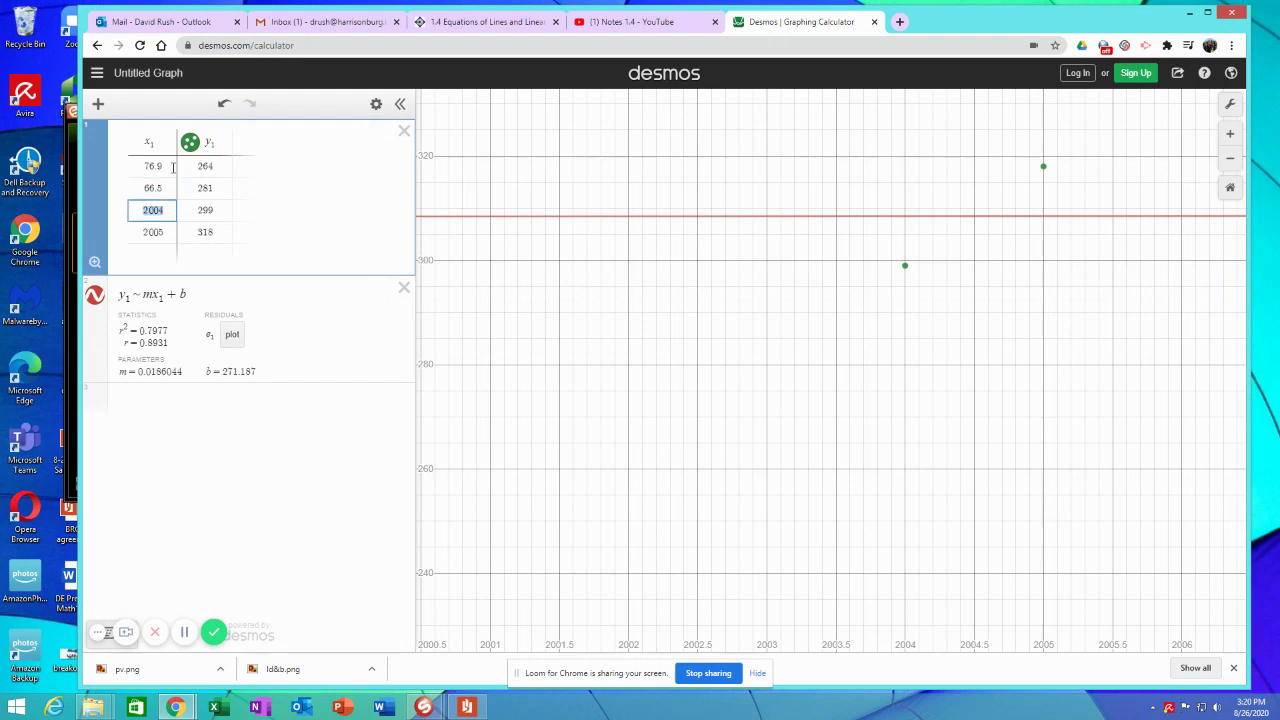
pyautogui.write('56.2')
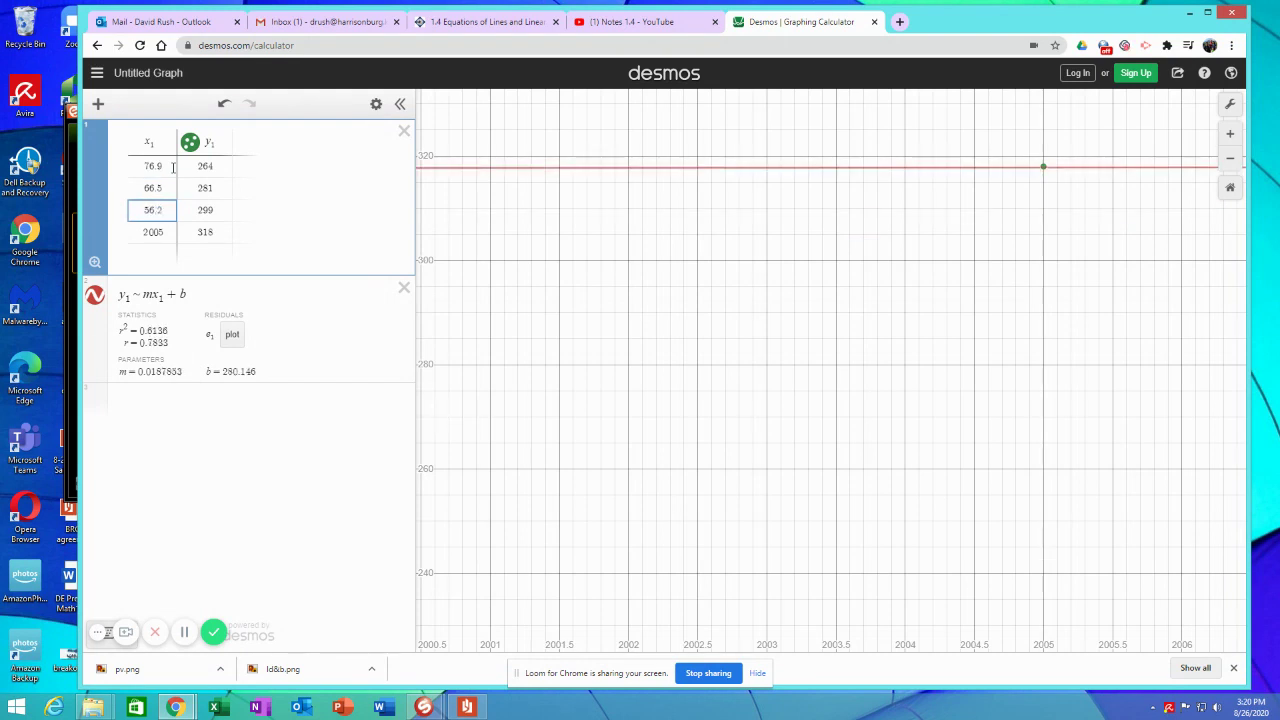
pyautogui.press('Return')
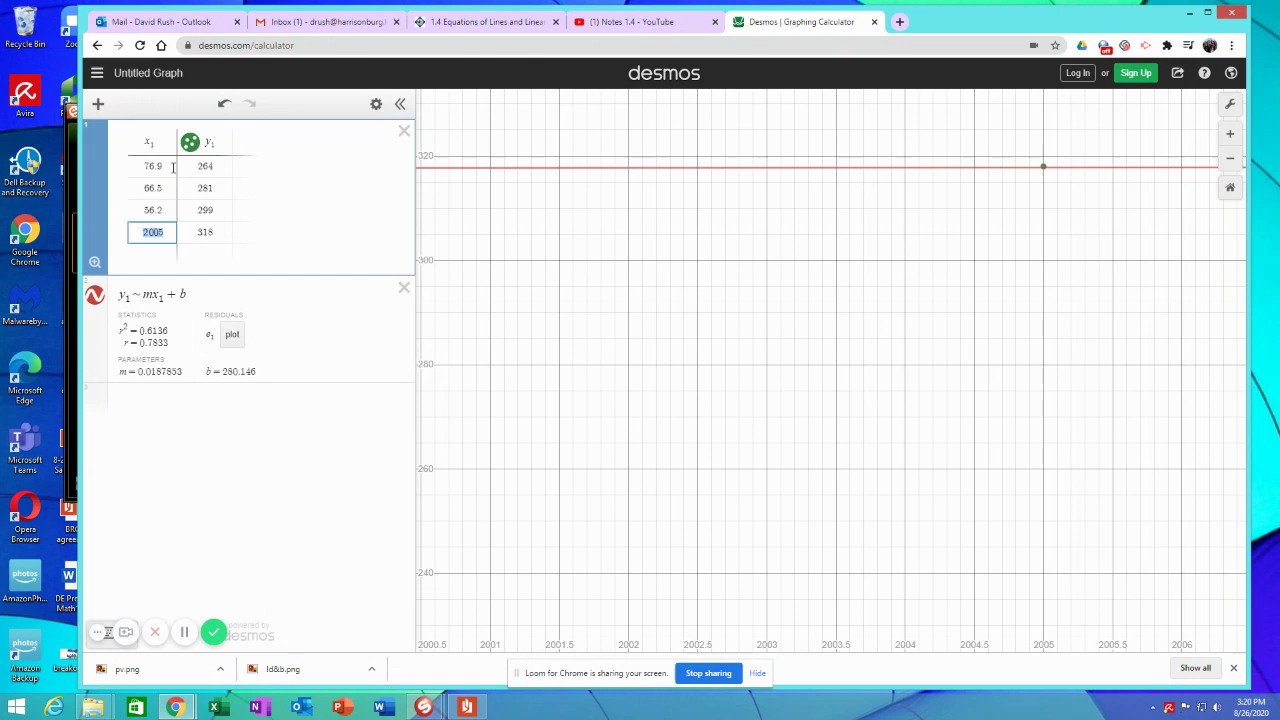
pyautogui.write('52.8')
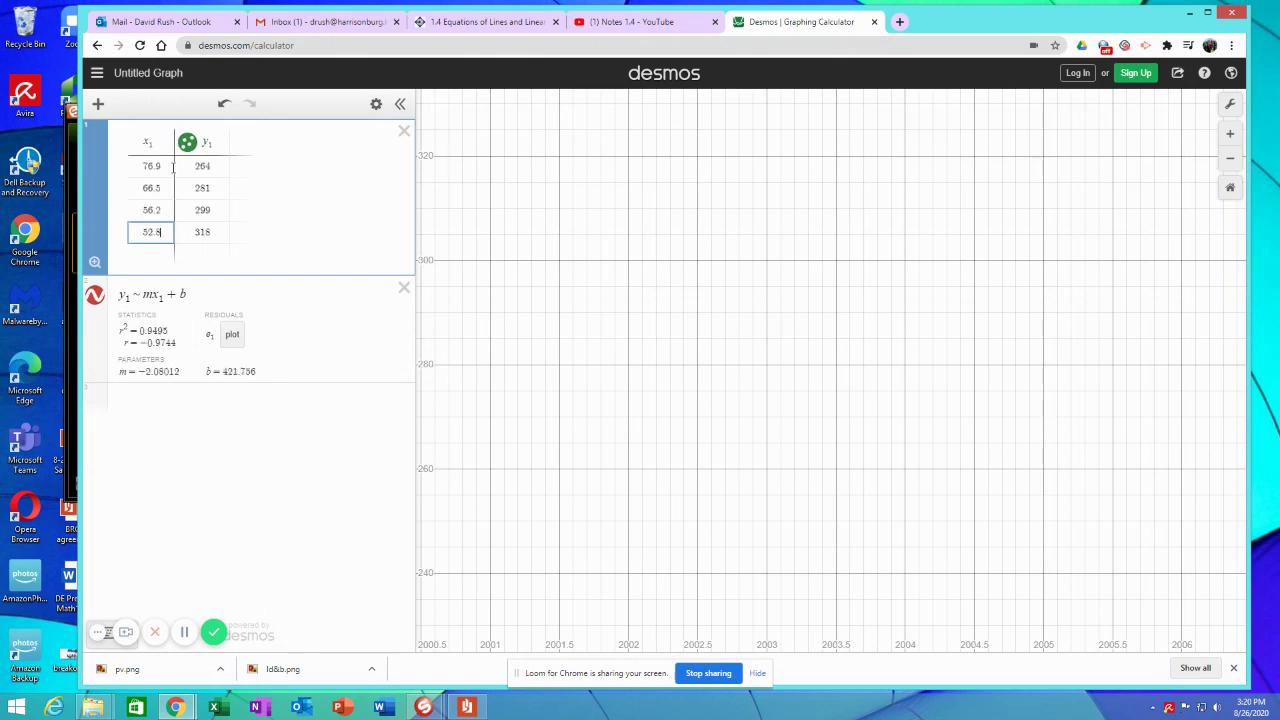
pyautogui.press('Return')
pyautogui.write('35.7')
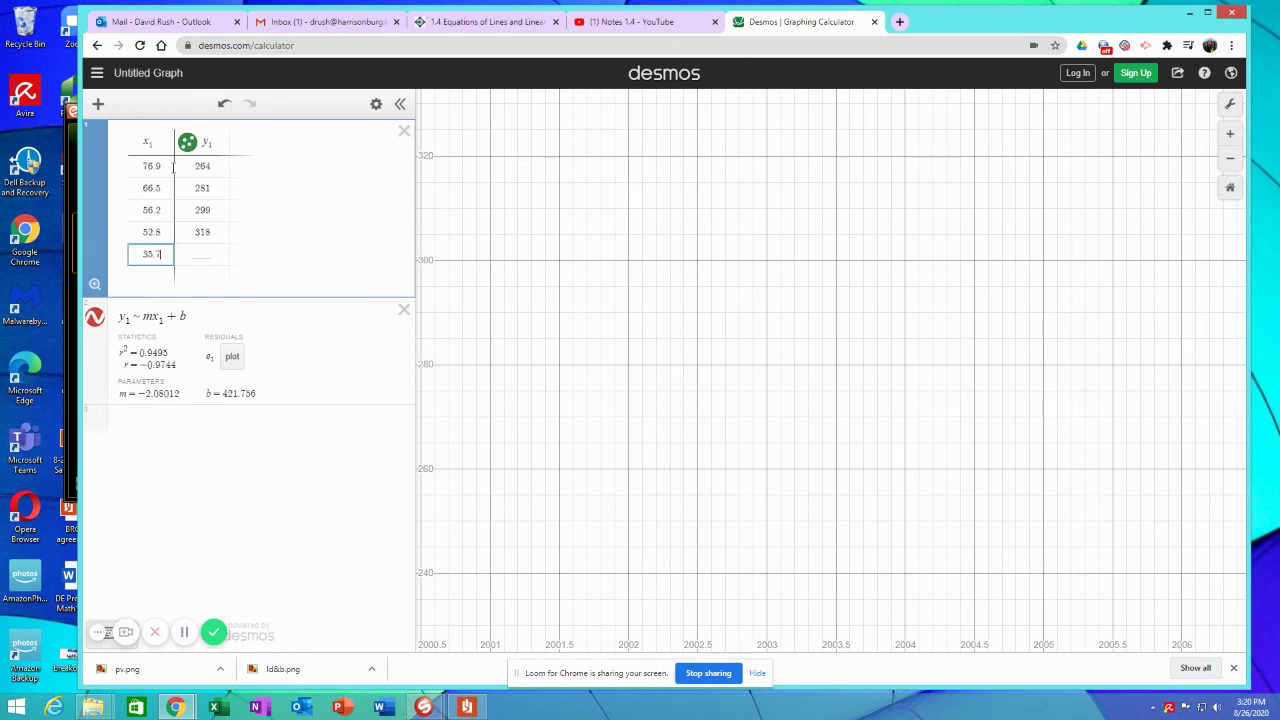
pyautogui.press('Tab')
pyautogui.write('47.3')
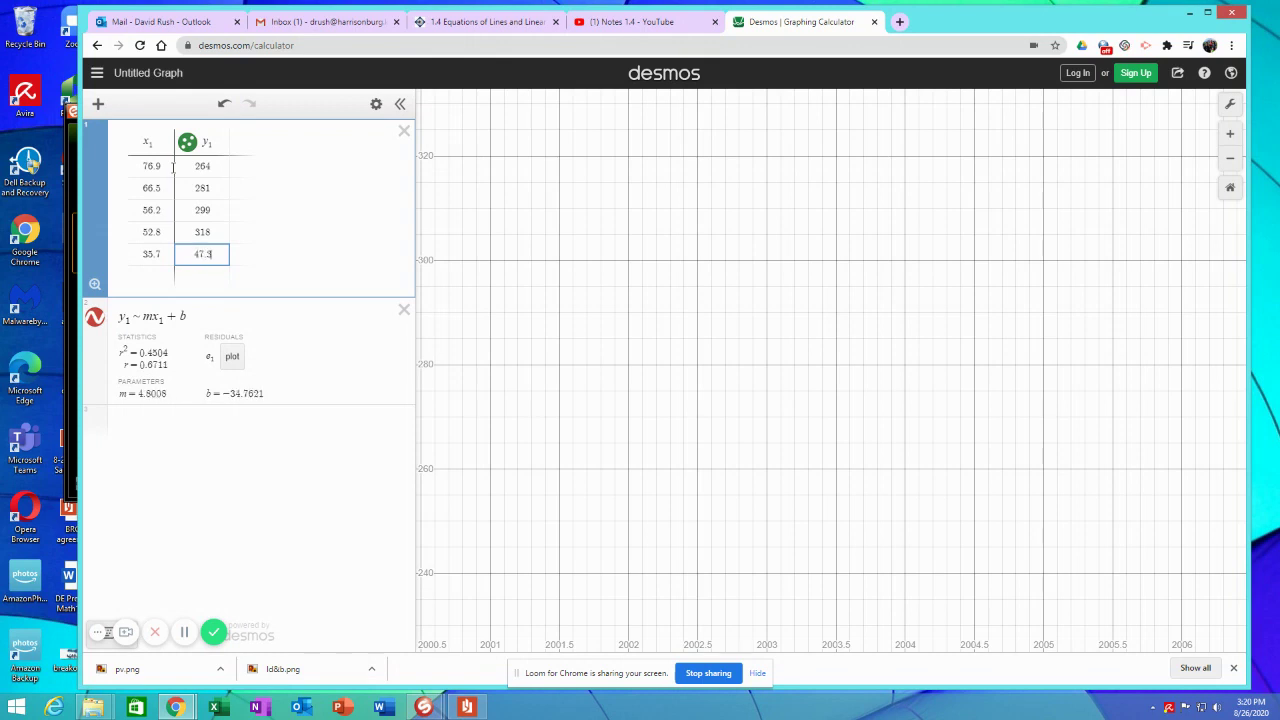
# Replace the remaining y1 values with 84.4, 77, 61 and 60.3, top to bottom
pyautogui.press('Up')
pyautogui.write('60.3')
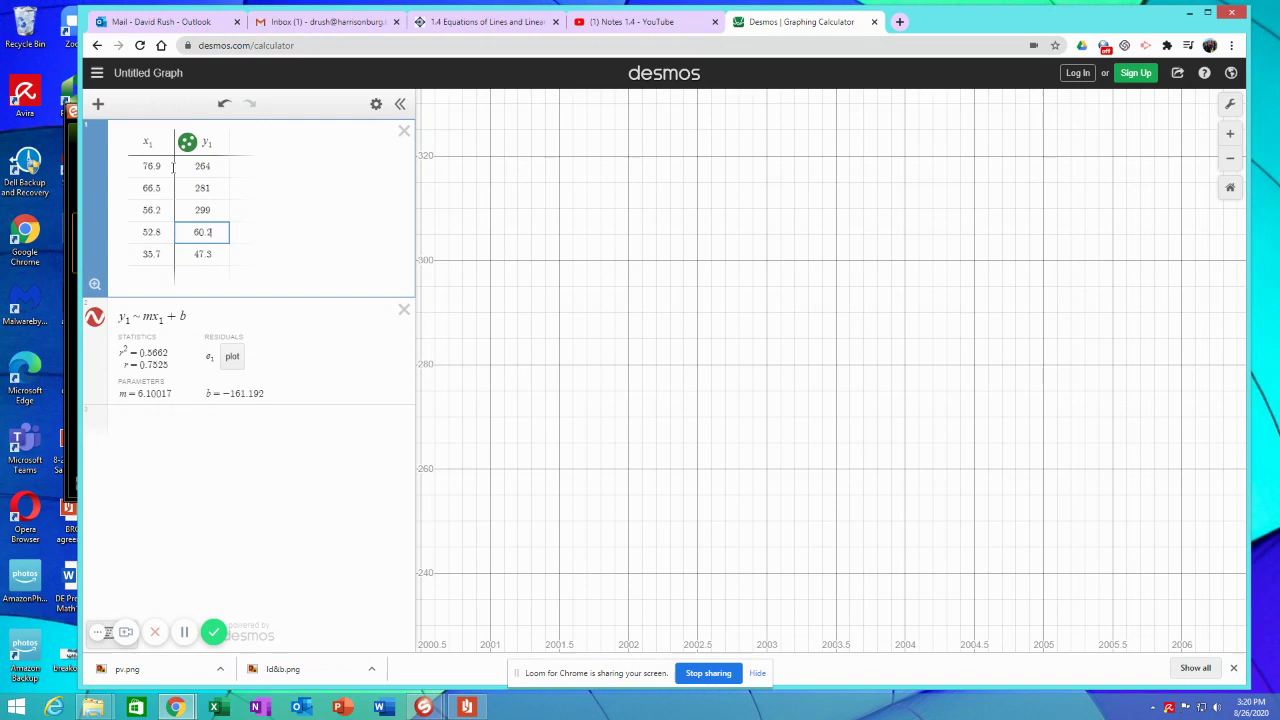
pyautogui.press('Up')
pyautogui.write('61')
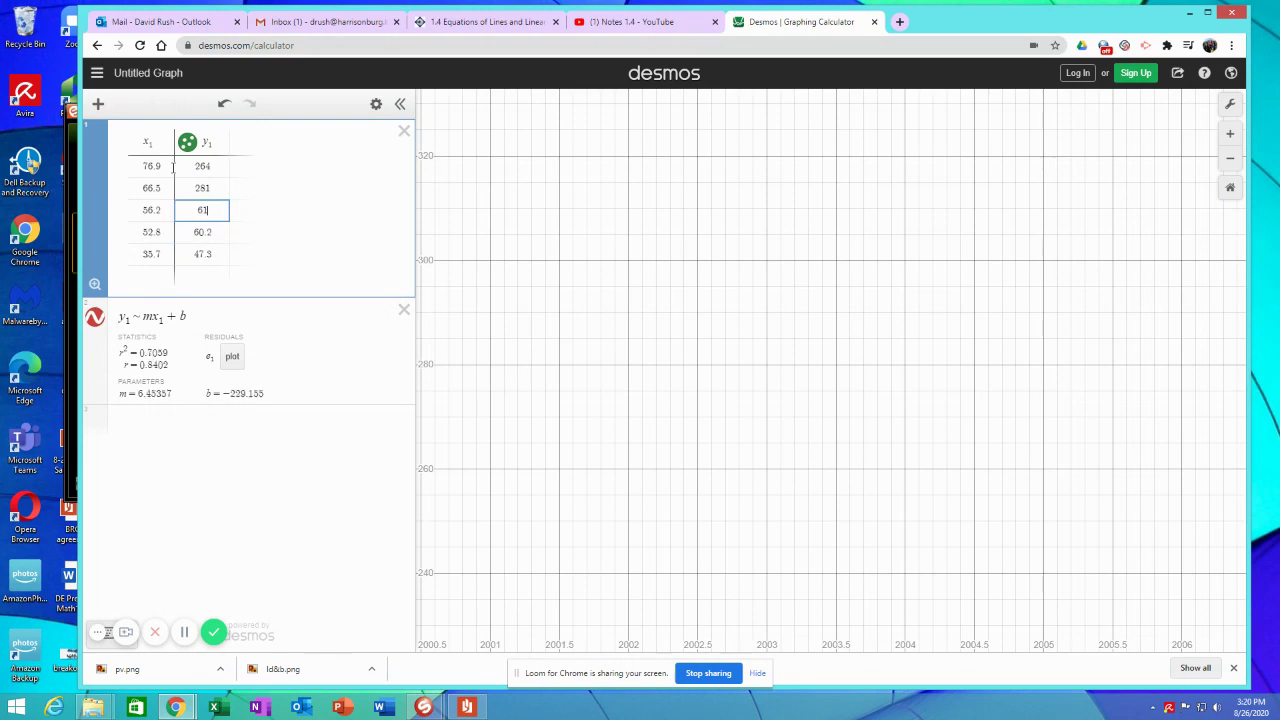
pyautogui.press('Up')
pyautogui.write('77')
pyautogui.press('Up')
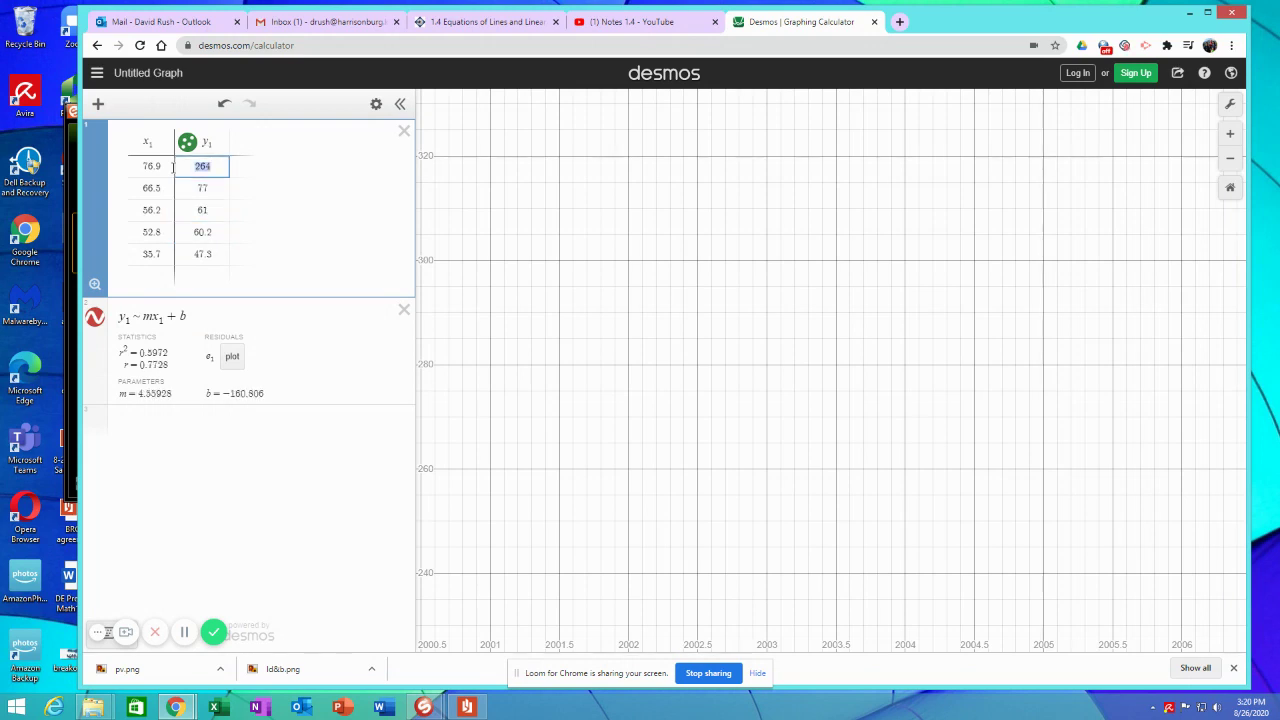
pyautogui.write('84.4')
pyautogui.press('Down')
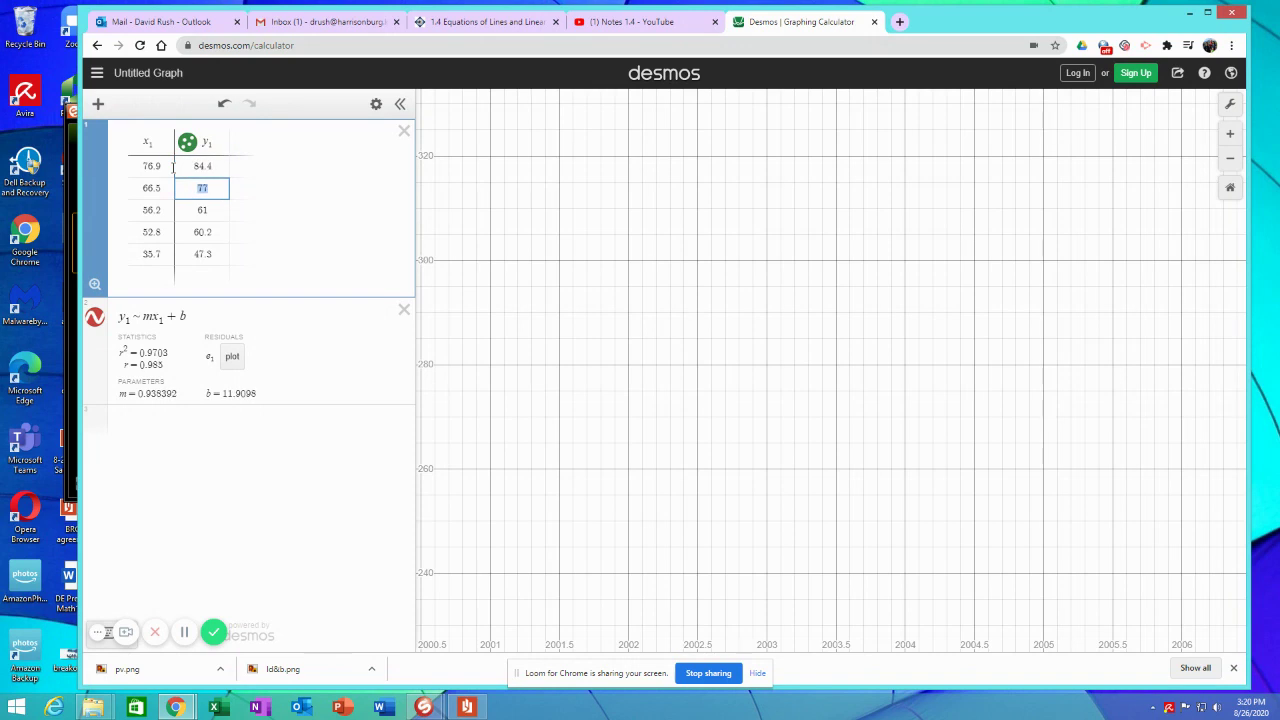
pyautogui.click(301, 280)
# Zoom to fit so all five data points and the fitted regression line show
pyautogui.click(95, 282)
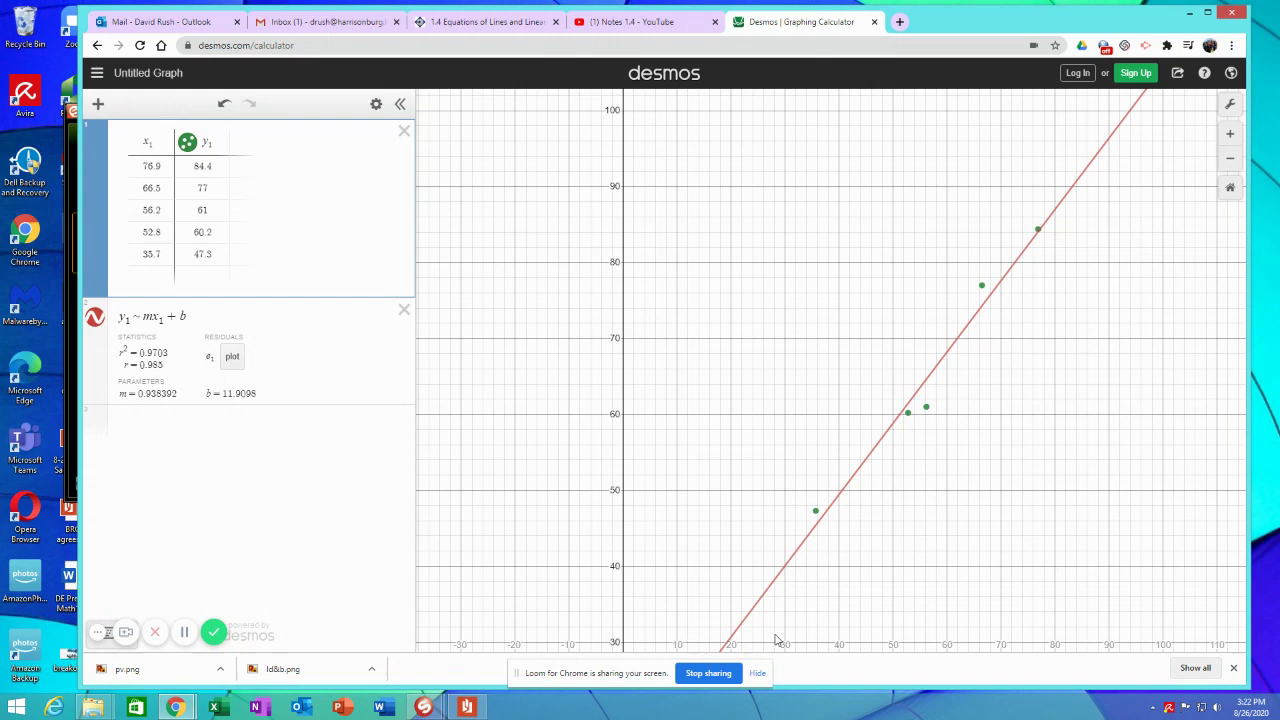
# Trace the regression line to x = 29, reading a predicted y of 39.123
pyautogui.click(775, 585)
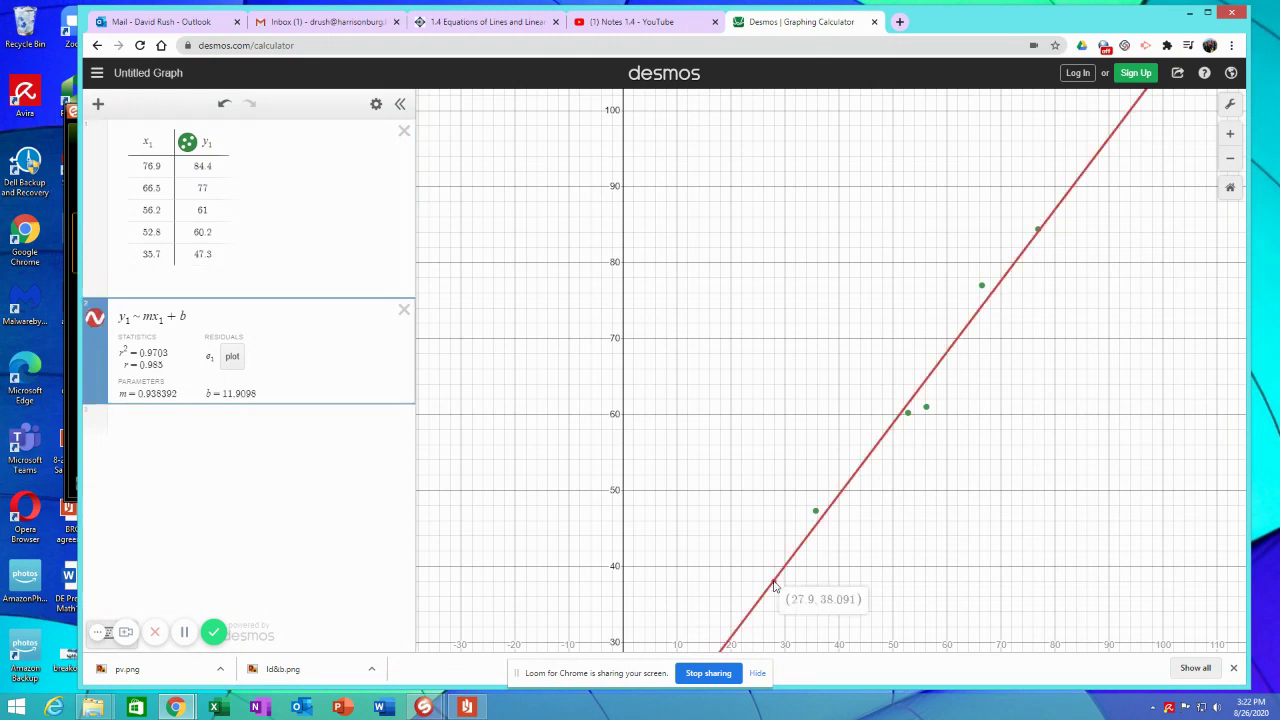
pyautogui.moveTo(775, 586); pyautogui.dragTo(780, 578)
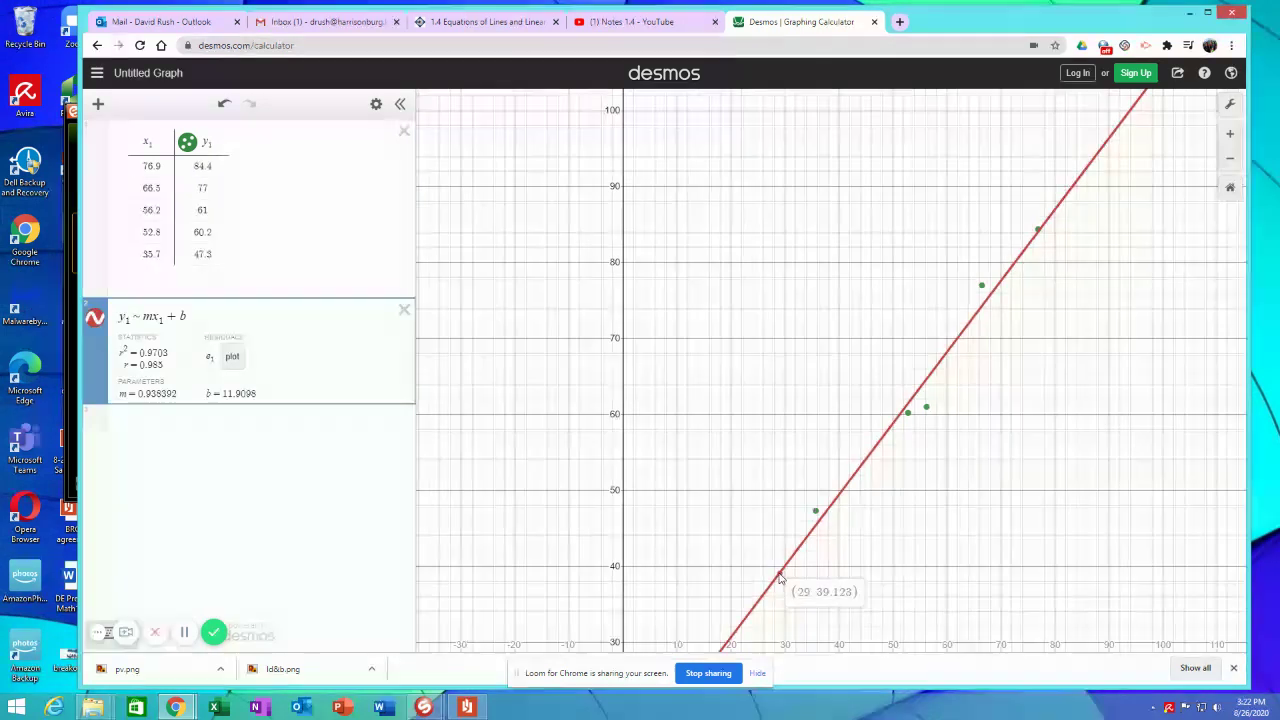